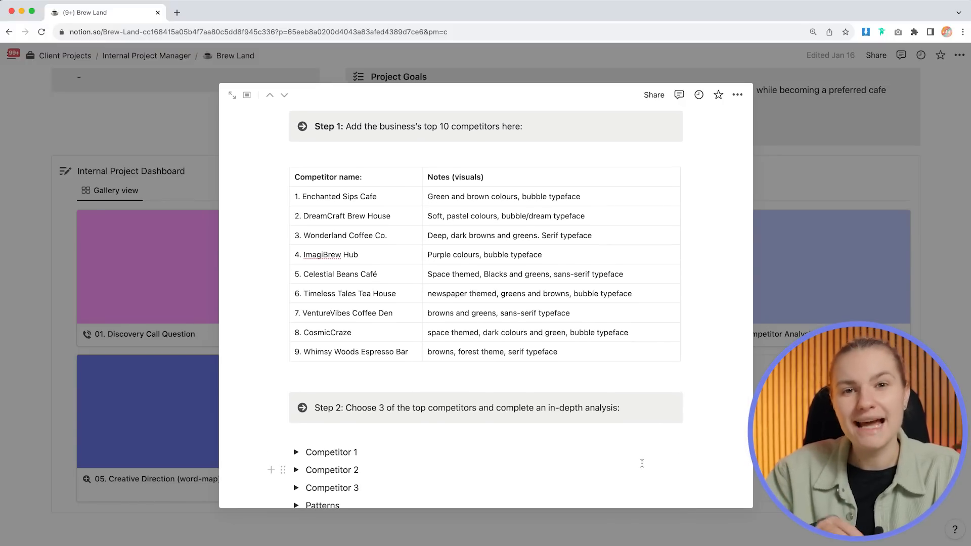
# Expand the Patterns section under Step 2 and read the competitor research patterns
pyautogui.scroll(-3, 606, 464)
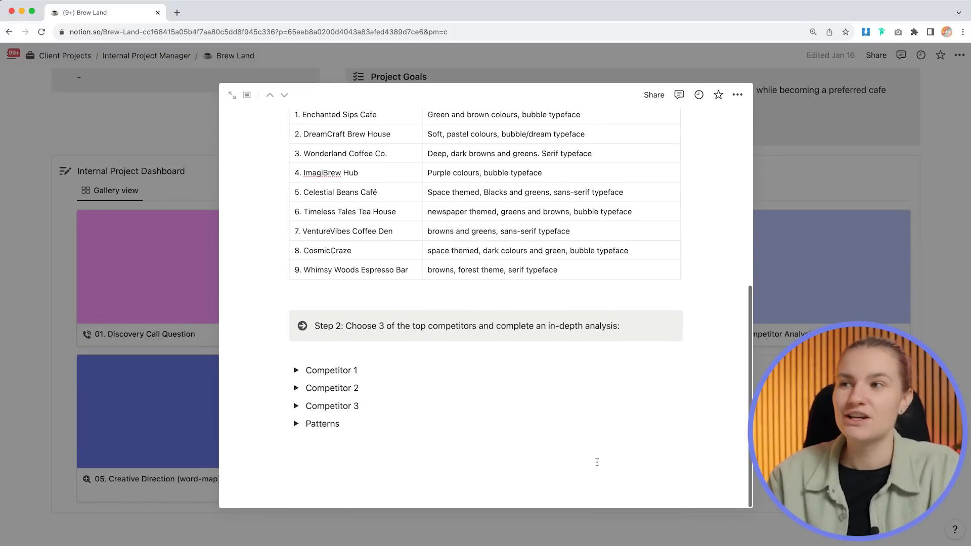
pyautogui.click(296, 424)
pyautogui.scroll(-5, 460, 389)
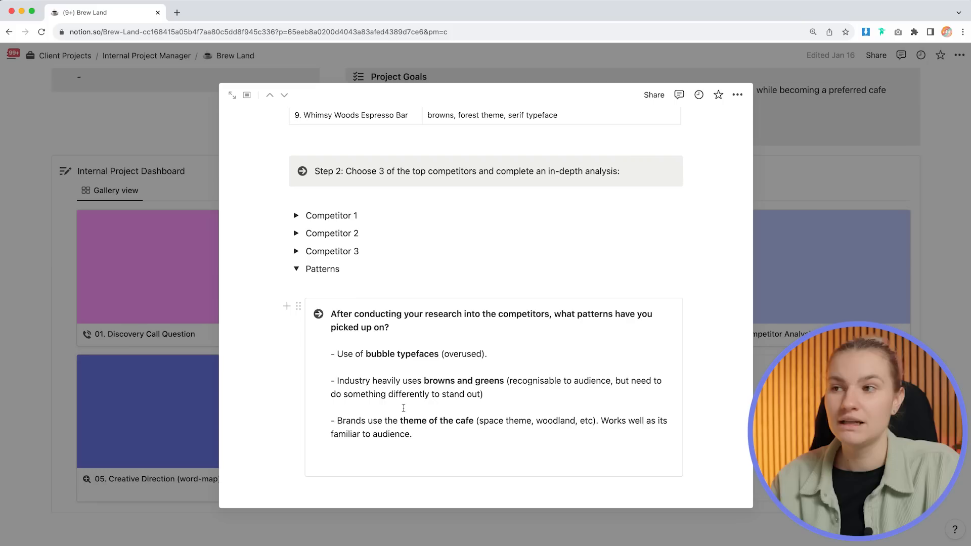
pyautogui.scroll(3, 469, 427)
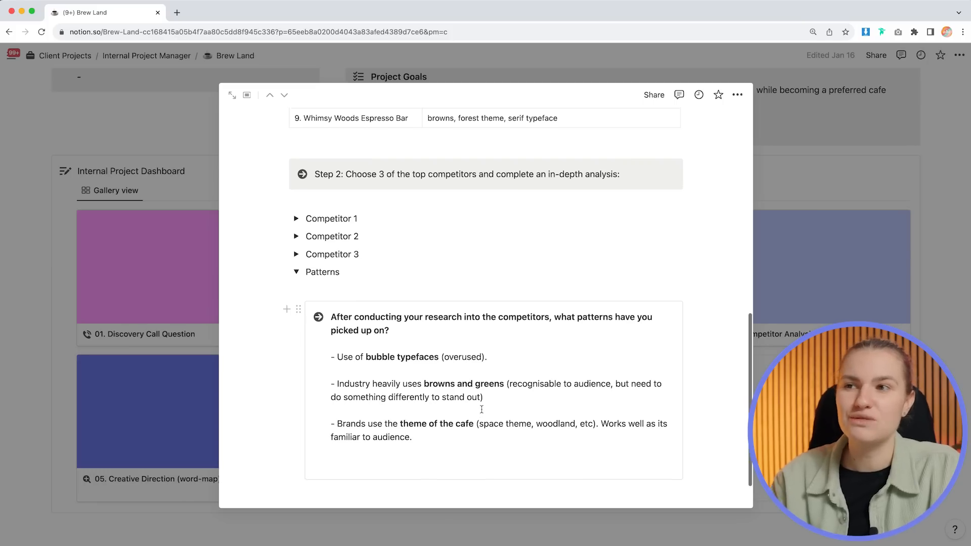
# Expand the Competitor 1 section and review the Celestial Beans Café images and analysis table
pyautogui.click(296, 278)
pyautogui.scroll(-3, 364, 328)
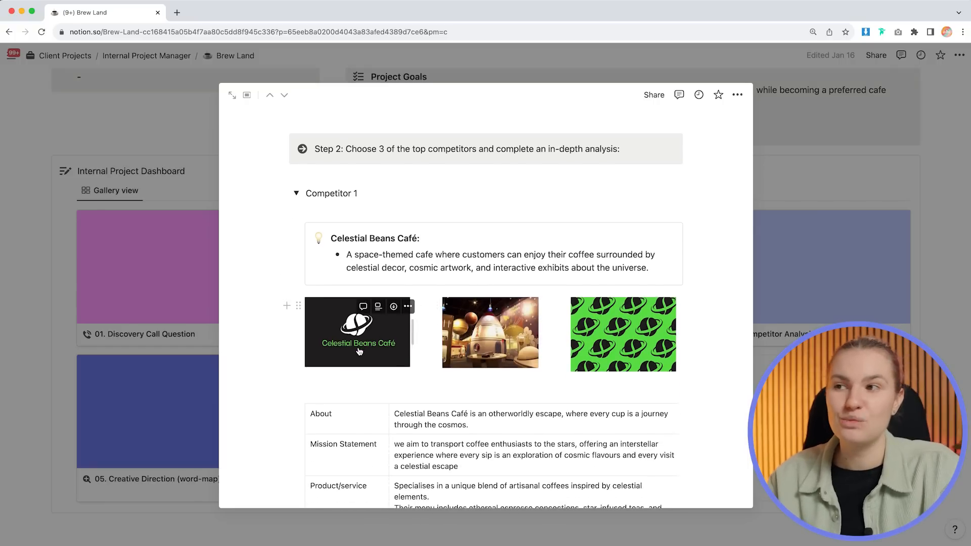
pyautogui.scroll(-2, 359, 351)
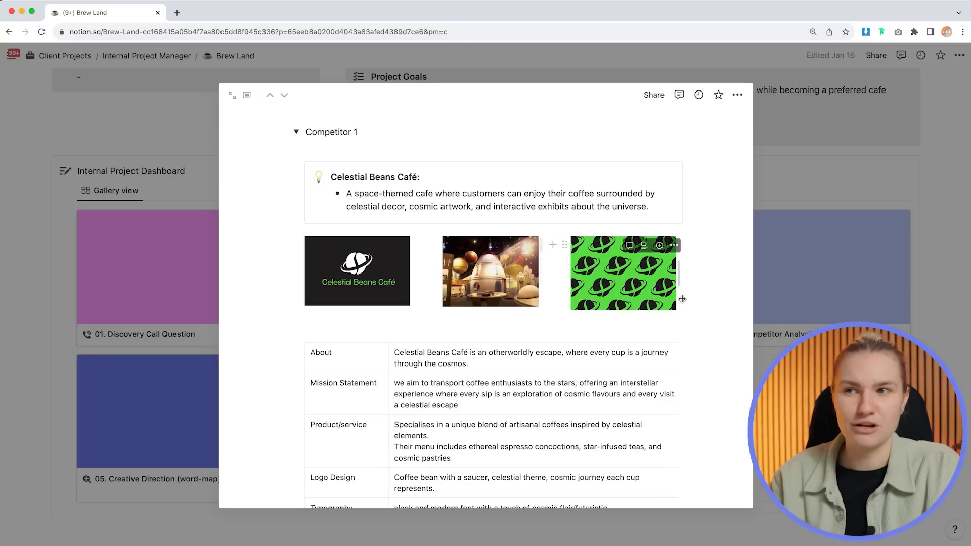
pyautogui.scroll(-1, 682, 302)
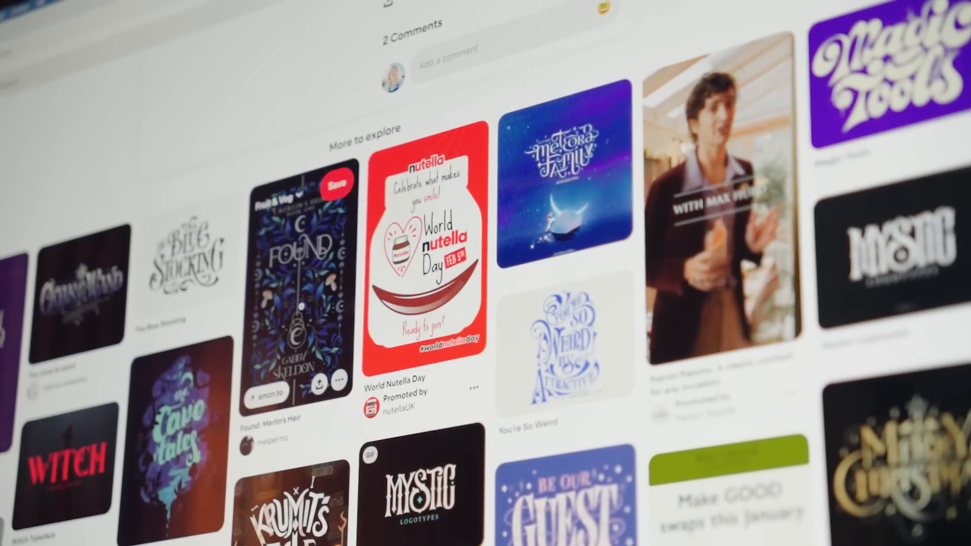
pyautogui.click(298, 284)
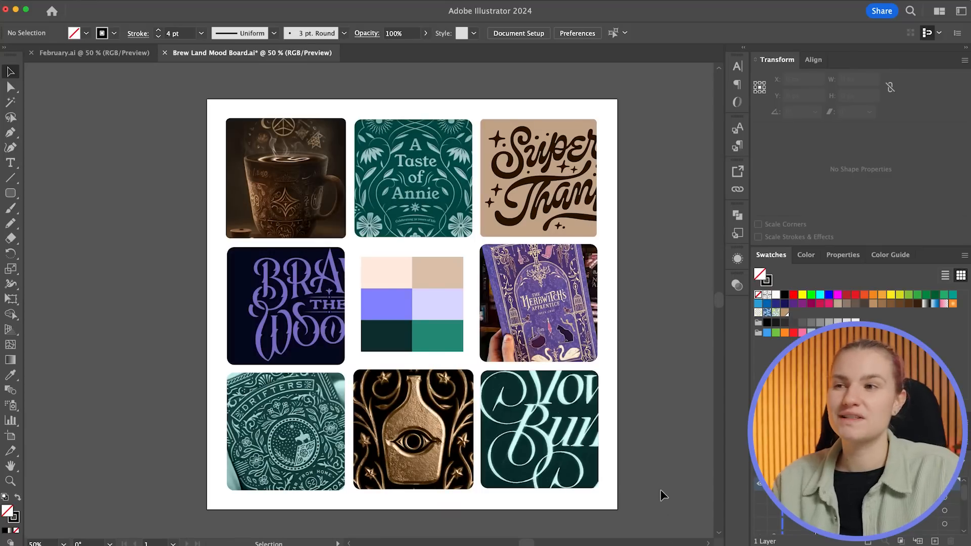
# In Illustrator, toggle the mood board's frame layers to highlight the colour palette and the three lettering samples in turn
pyautogui.click(761, 526)
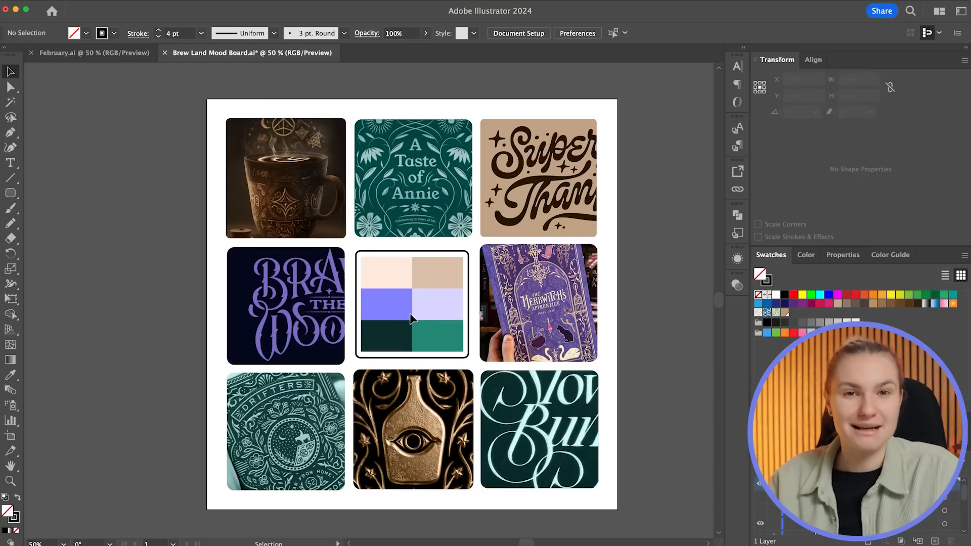
pyautogui.click(762, 524)
pyautogui.click(760, 511)
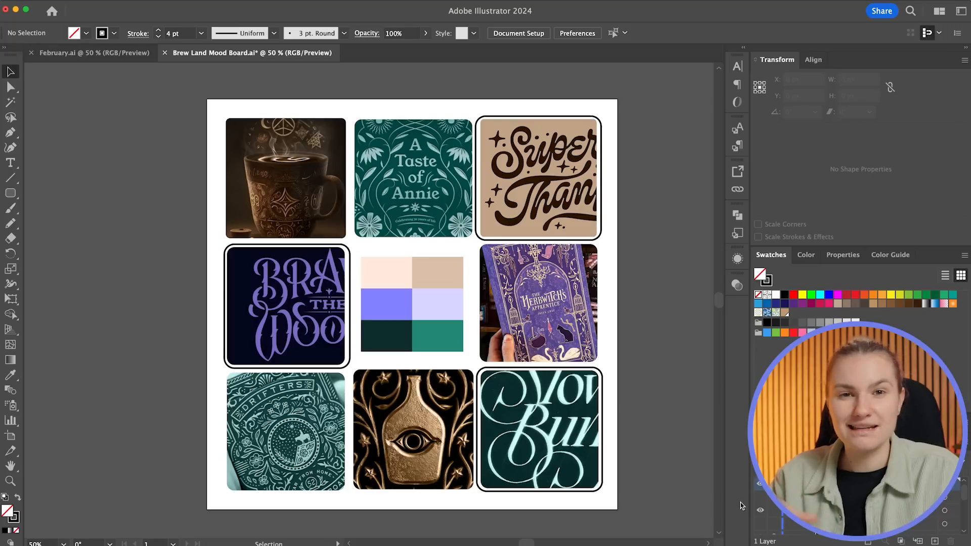
pyautogui.click(761, 511)
pyautogui.click(761, 498)
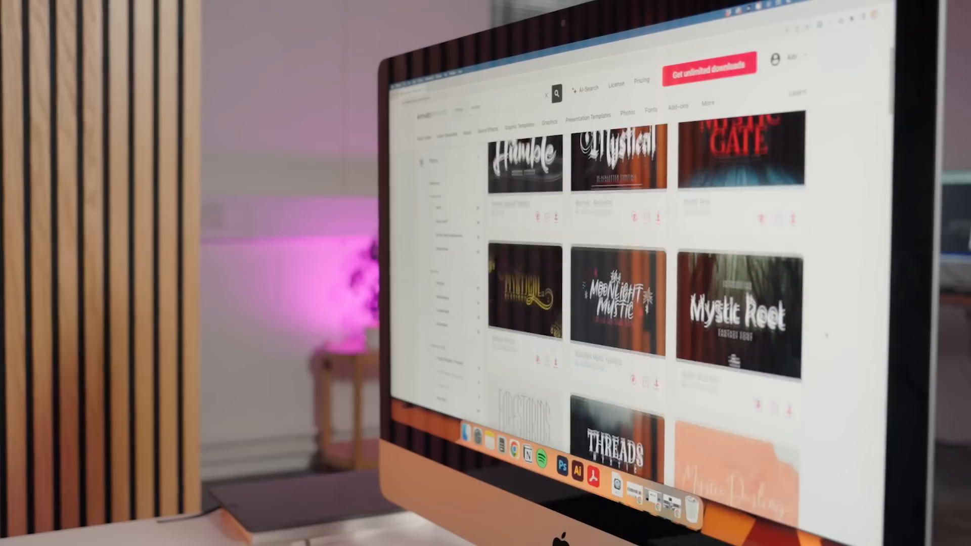
# Browse the mystic-themed font listings in the web browser
pyautogui.scroll(-3, 647, 279)
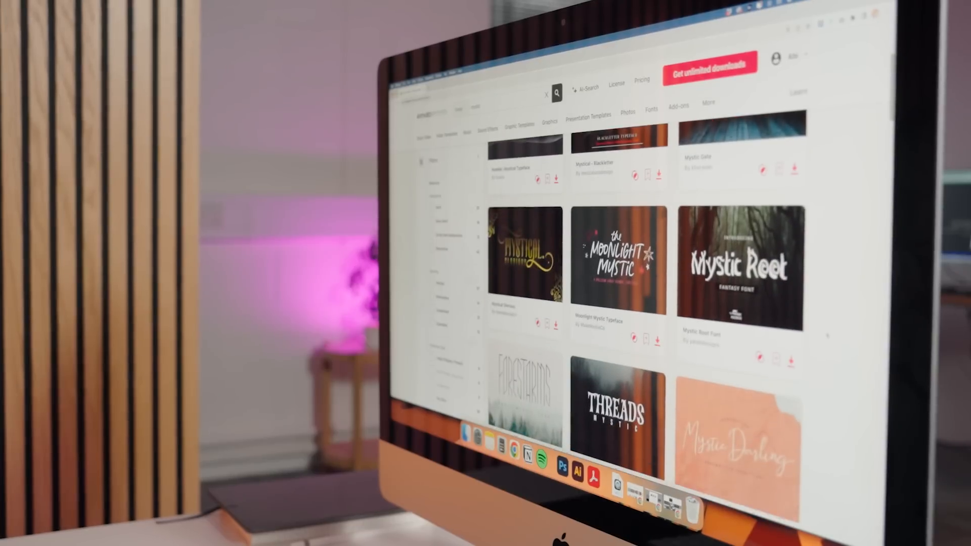
pyautogui.click(526, 253)
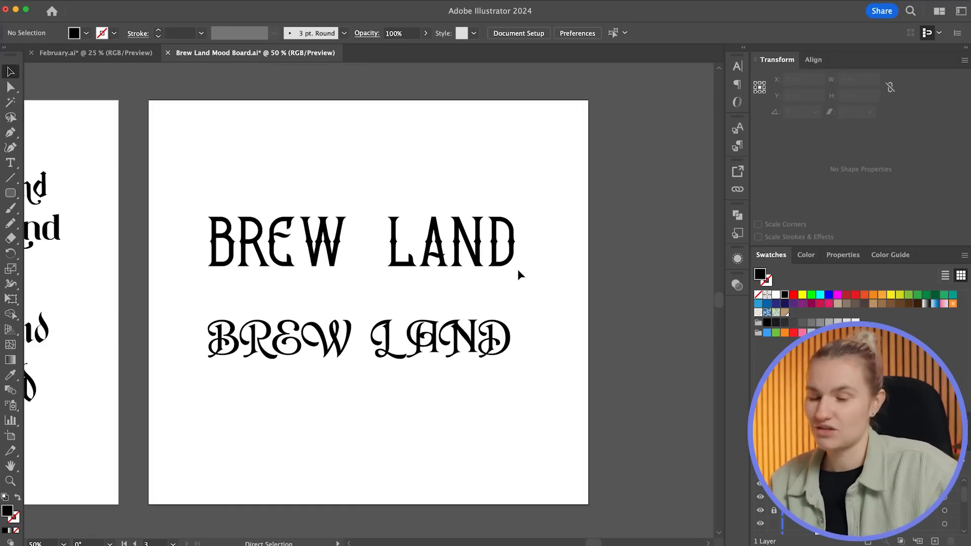
# Compare the two BREW LAND font options up close in the Illustrator mood board document
pyautogui.press('super+1')
pyautogui.moveTo(488, 254); pyautogui.dragTo(503, 315)
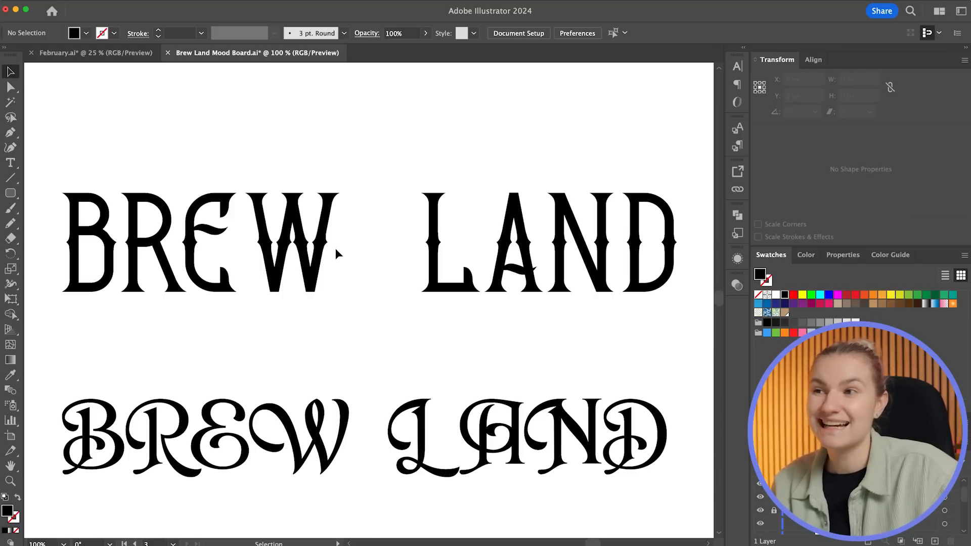
pyautogui.press('space')
pyautogui.moveTo(354, 316); pyautogui.dragTo(360, 212)
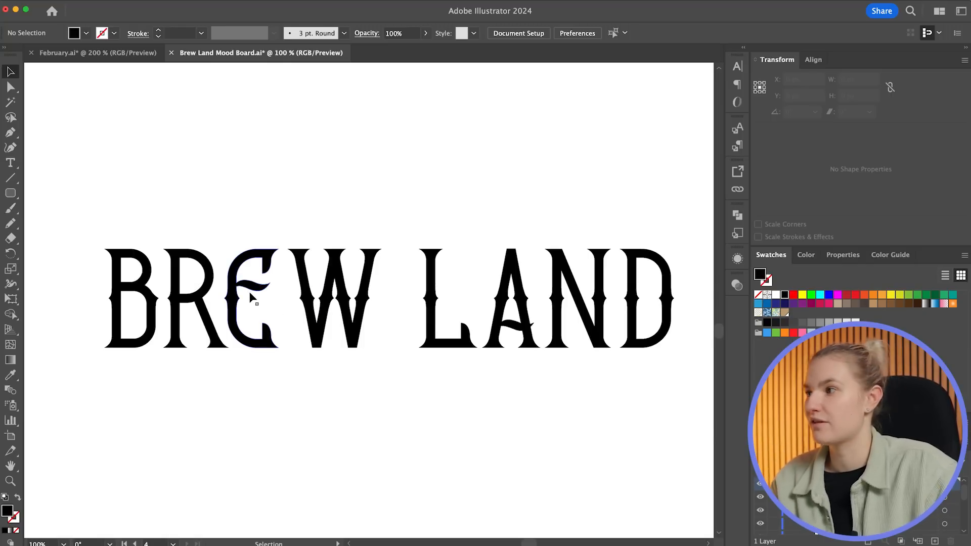
# Erase a narrow horizontal gap across the upper stem of the R in BREW with the Eraser tool
pyautogui.click(199, 303)
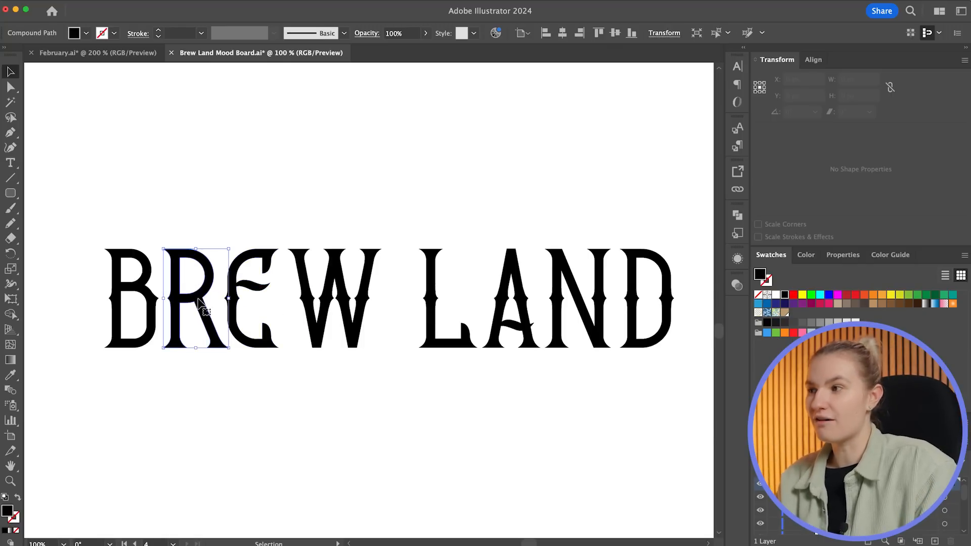
pyautogui.press('super+equal')
pyautogui.press('super+equal')
pyautogui.press('super+equal')
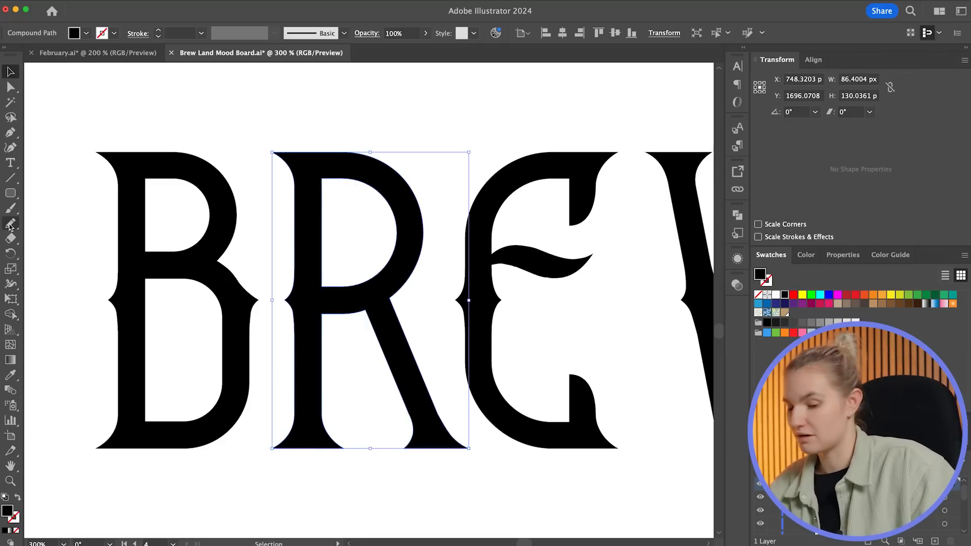
pyautogui.click(11, 238)
pyautogui.press('super+equal')
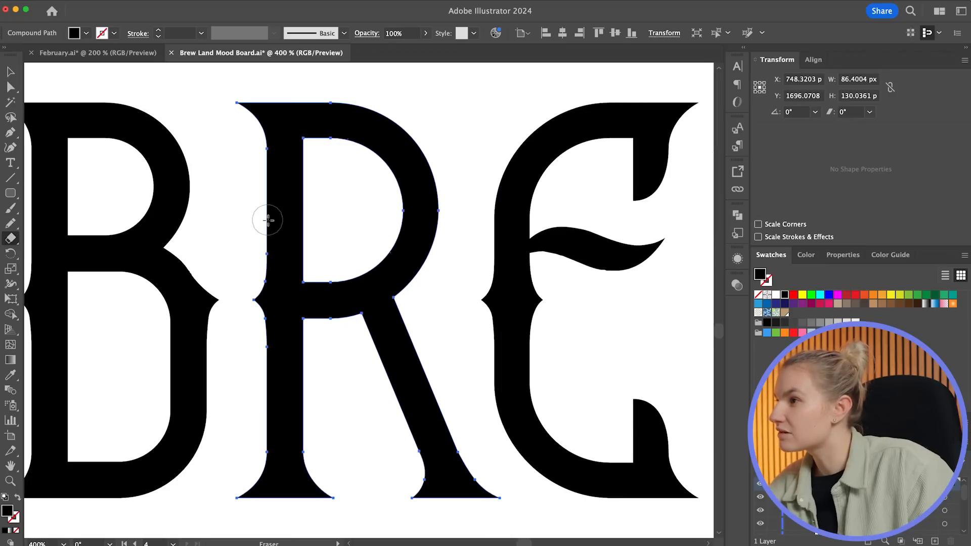
pyautogui.moveTo(259, 210); pyautogui.dragTo(314, 228)
# Draw a curl on the R's upper stem with the Pencil tool and extend the lower stem up to meet it
pyautogui.click(10, 223)
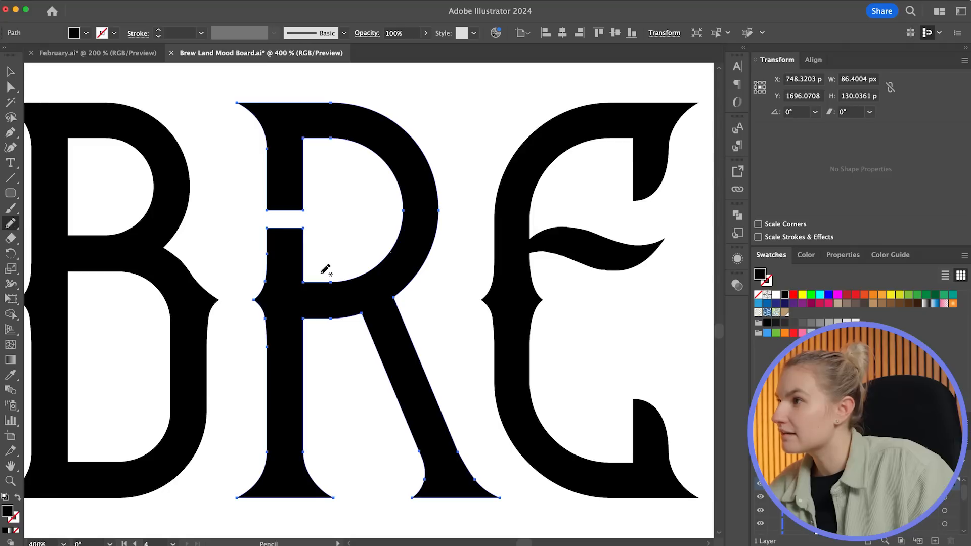
pyautogui.moveTo(262, 129)
pyautogui.mouseDown()
pyautogui.moveTo(250, 176)
pyautogui.moveTo(277, 215)
pyautogui.moveTo(306, 218)
pyautogui.moveTo(335, 188)
pyautogui.moveTo(335, 176)
pyautogui.moveTo(316, 194)
pyautogui.moveTo(287, 182)
pyautogui.moveTo(290, 153)
pyautogui.moveTo(322, 138)
pyautogui.mouseUp()
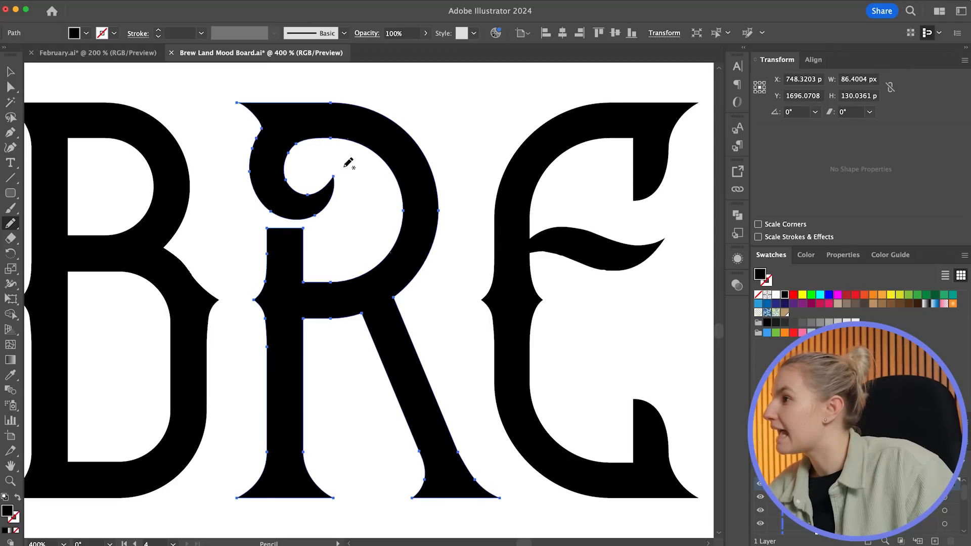
pyautogui.click(10, 87)
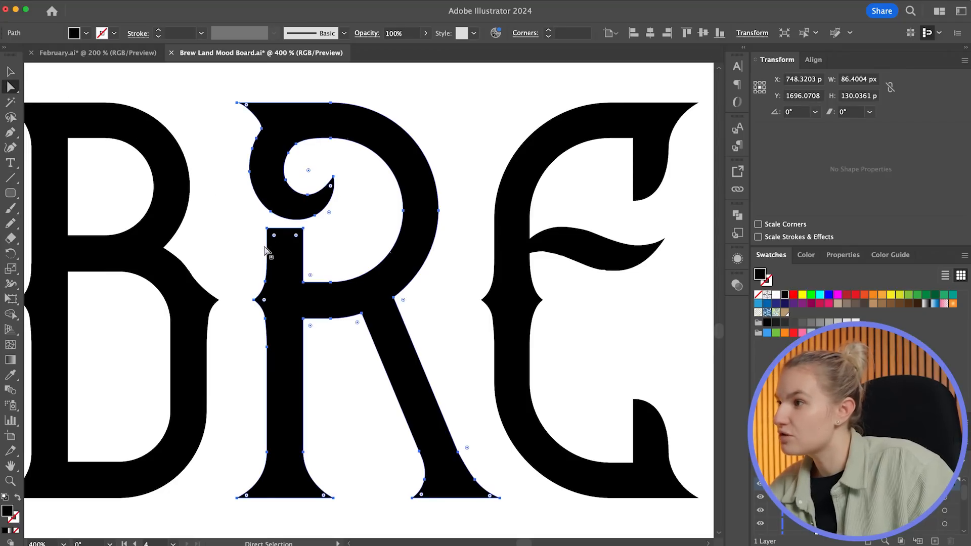
pyautogui.moveTo(270, 233); pyautogui.dragTo(335, 182)
pyautogui.click(333, 178)
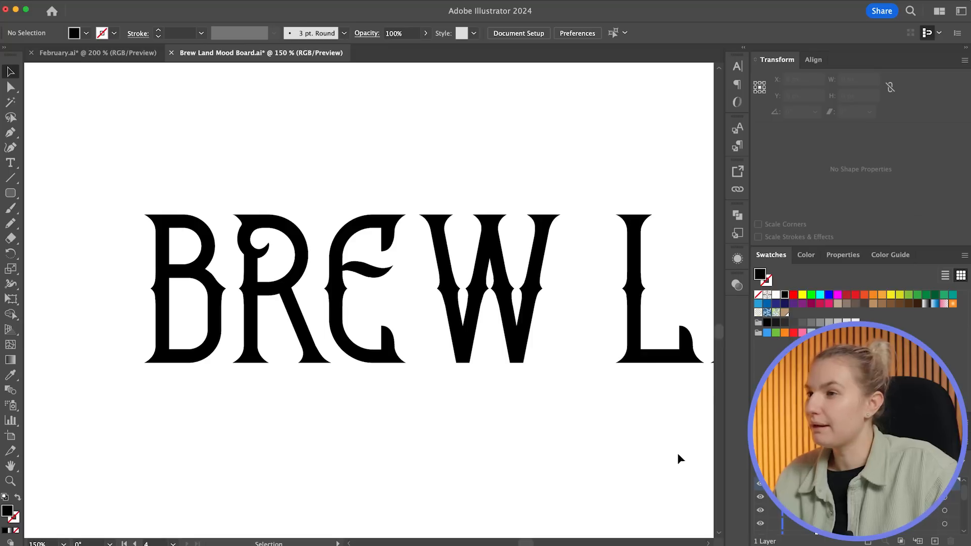
# Duplicate the curled R and place the copy just after the D of LAND, level with the other letters
pyautogui.moveTo(657, 403); pyautogui.dragTo(457, 401)
pyautogui.hscroll(8, 457, 402)
pyautogui.hscroll(-3, 442, 401)
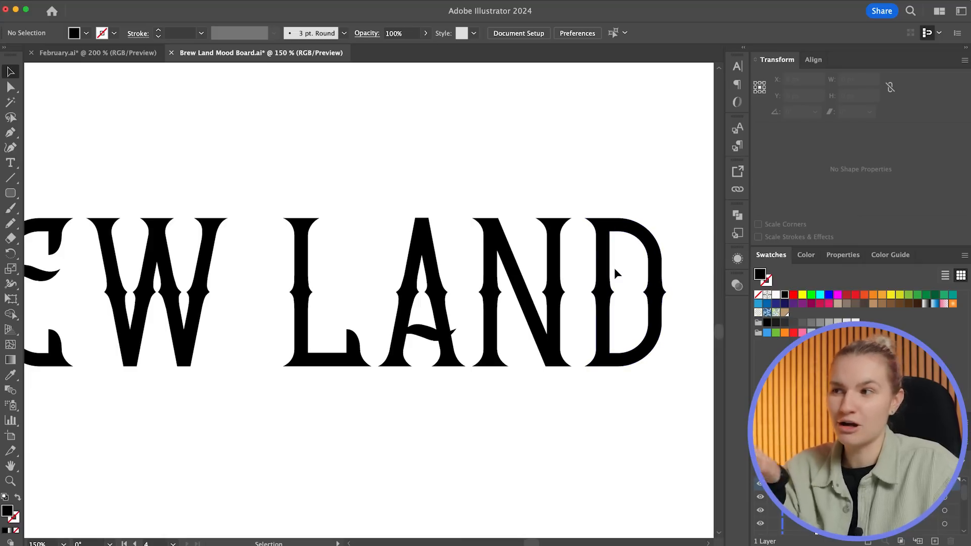
pyautogui.hscroll(-10, 560, 271)
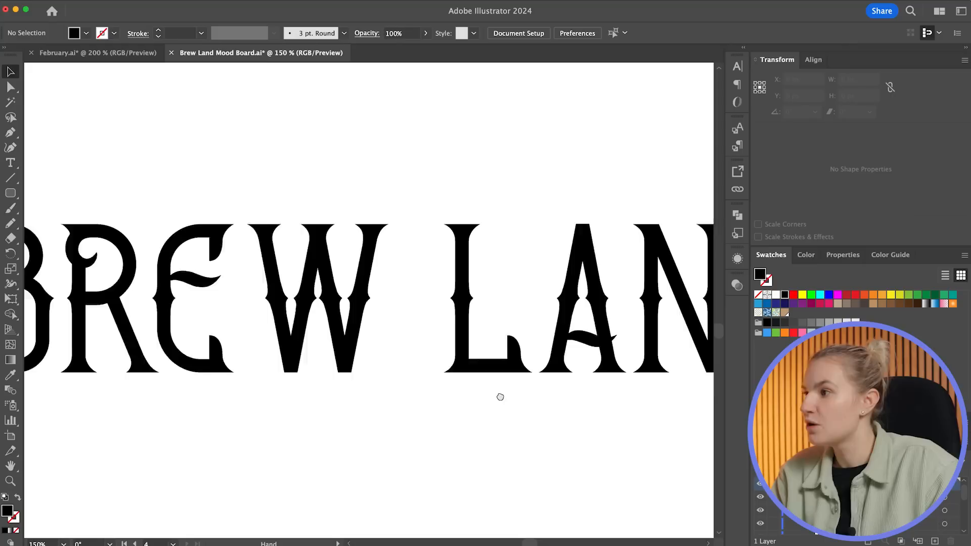
pyautogui.moveTo(245, 217); pyautogui.dragTo(618, 337)
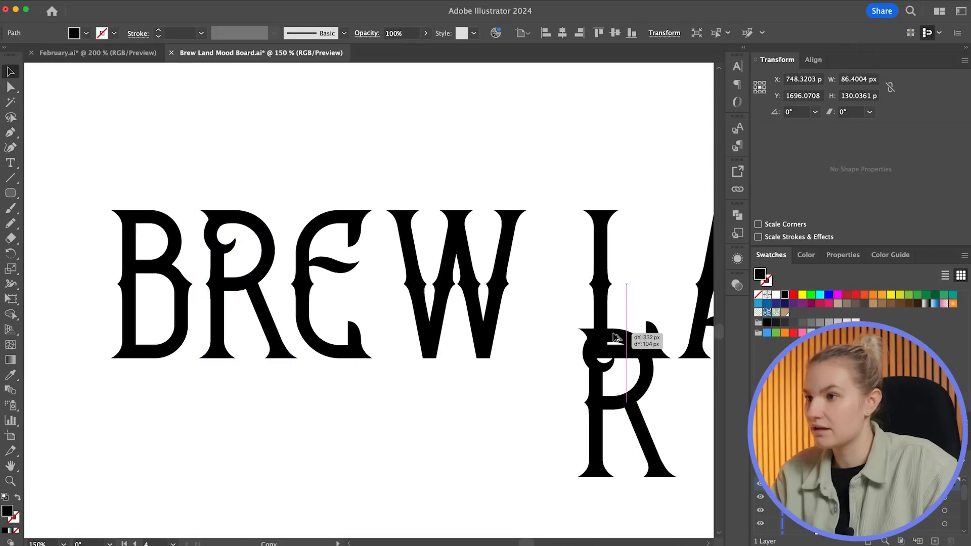
pyautogui.hscroll(5, 576, 283)
pyautogui.hscroll(15, 535, 236)
pyautogui.moveTo(213, 383); pyautogui.dragTo(633, 261)
# Lower the top end of the copied R's stem to separate it from the curl
pyautogui.press('super+equal')
pyautogui.press('super+equal')
pyautogui.press('super+equal')
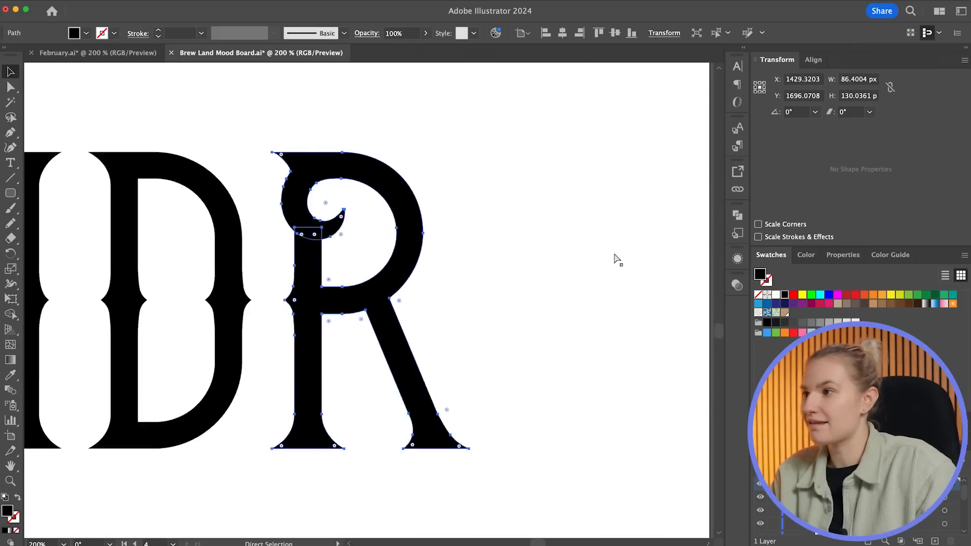
pyautogui.click(11, 88)
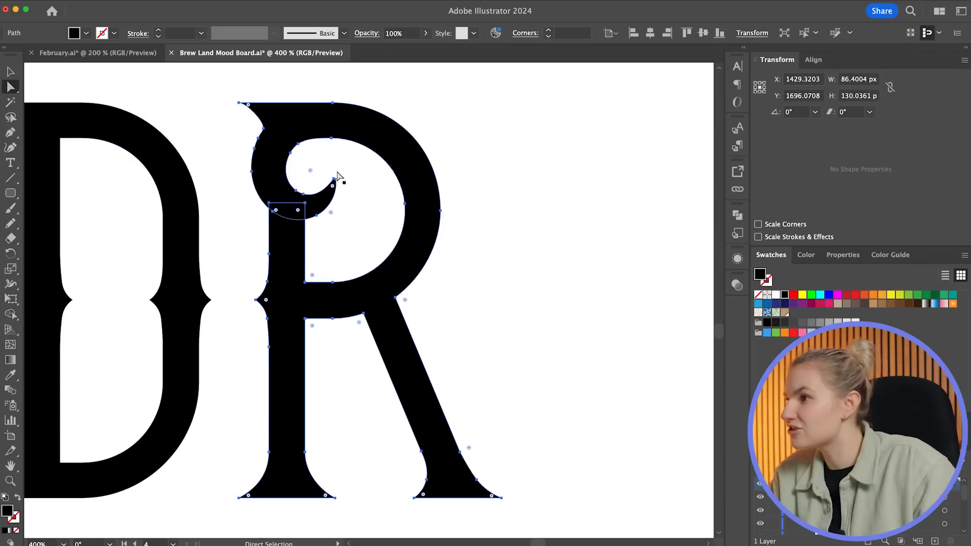
pyautogui.moveTo(305, 215); pyautogui.dragTo(305, 240)
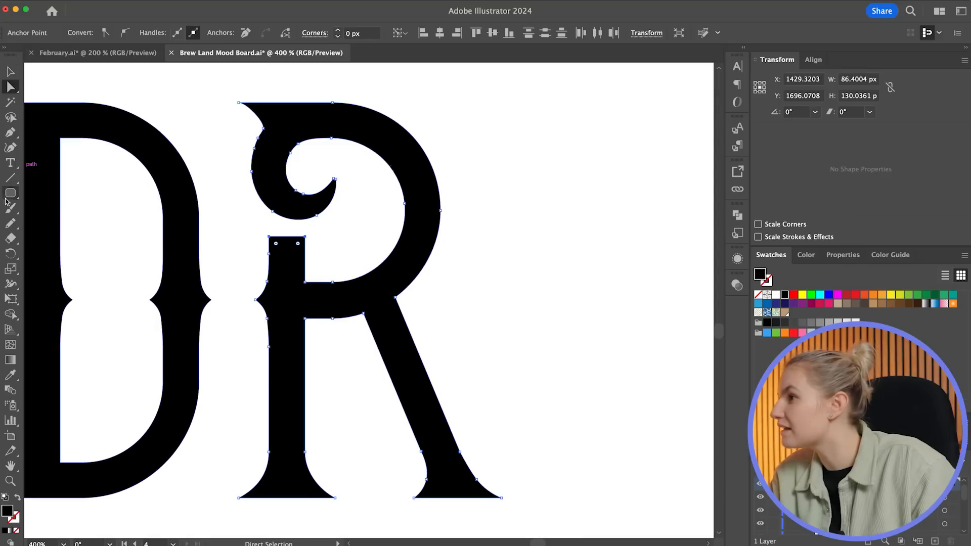
# Erase the copied R's stem, leg and bowl so only the curl with its serif remains
pyautogui.click(17, 239)
pyautogui.moveTo(259, 230)
pyautogui.mouseDown()
pyautogui.moveTo(433, 442)
pyautogui.moveTo(538, 512)
pyautogui.mouseUp()
pyautogui.moveTo(435, 115); pyautogui.dragTo(356, 256)
pyautogui.hscroll(-8, 356, 256)
# Move the curl onto the upper stem of the D and erase the D's original upper stem and serif beneath it
pyautogui.click(18, 75)
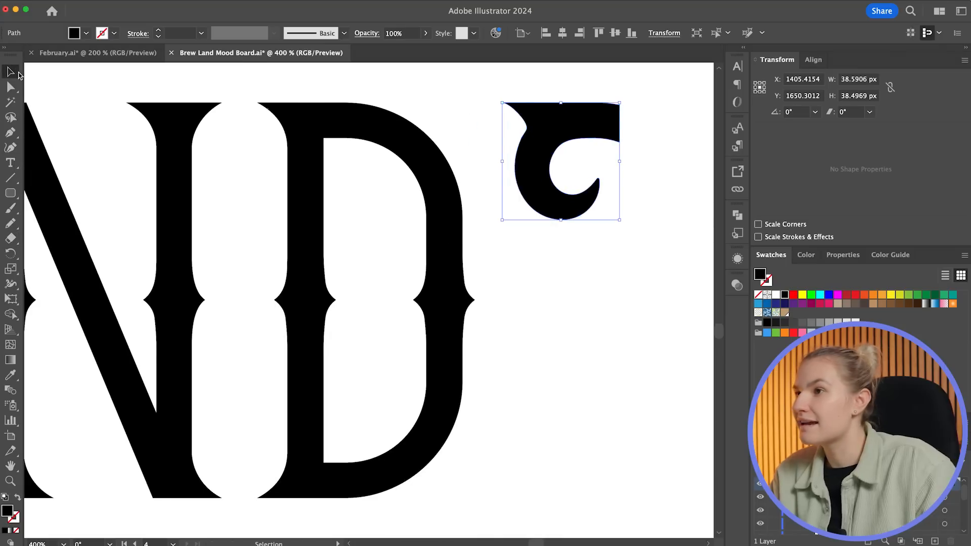
pyautogui.moveTo(593, 120); pyautogui.dragTo(352, 121)
pyautogui.click(308, 243)
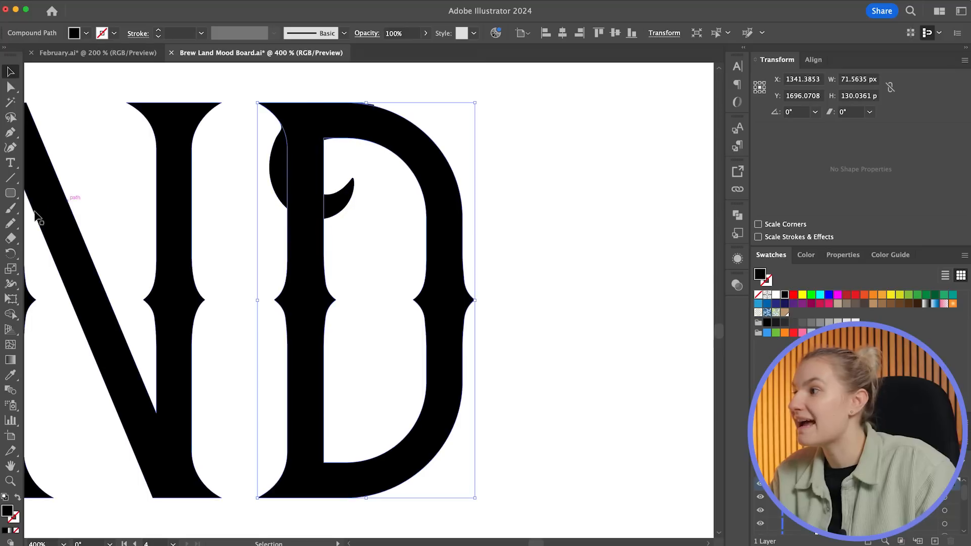
pyautogui.click(10, 239)
pyautogui.moveTo(243, 89)
pyautogui.mouseDown()
pyautogui.moveTo(337, 175)
pyautogui.moveTo(332, 203)
pyautogui.mouseUp()
pyautogui.press('v')
pyautogui.click(319, 77)
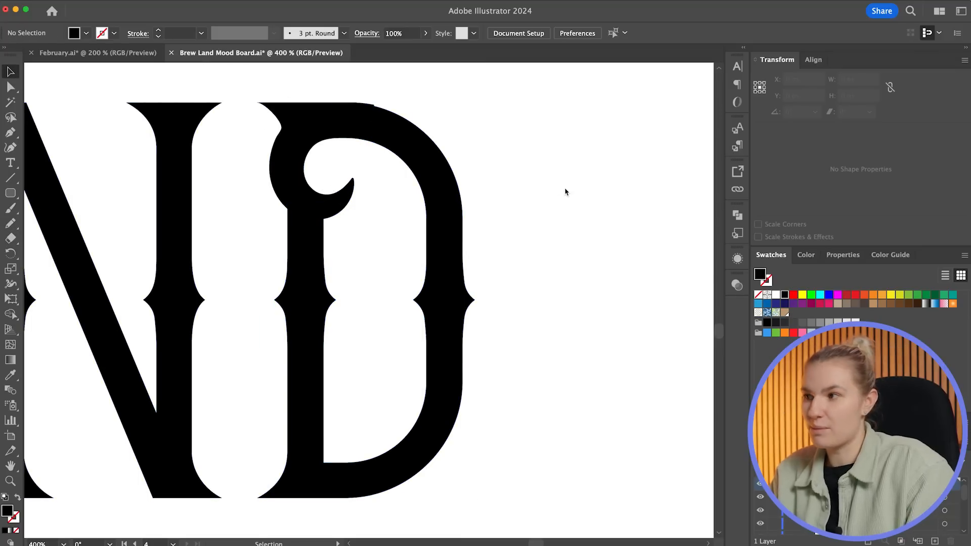
# Examine the modified BREW LAND wordmark with the curled R and D, and the one-line and stacked variations
pyautogui.press('super+minus')
pyautogui.hscroll(-10, 384, 194)
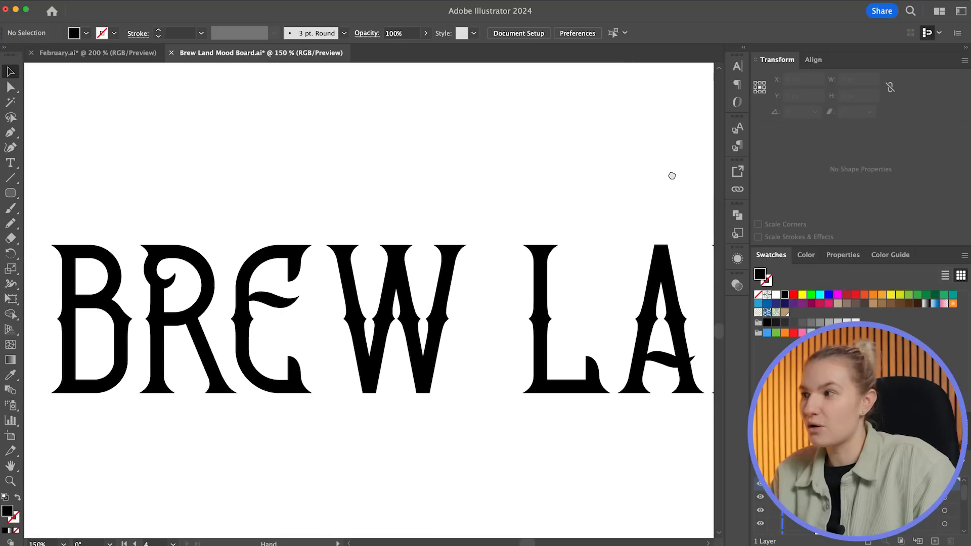
pyautogui.hscroll(5, 673, 176)
pyautogui.moveTo(448, 169)
pyautogui.mouseDown()
pyautogui.moveTo(614, 165)
pyautogui.moveTo(464, 164)
pyautogui.mouseUp()
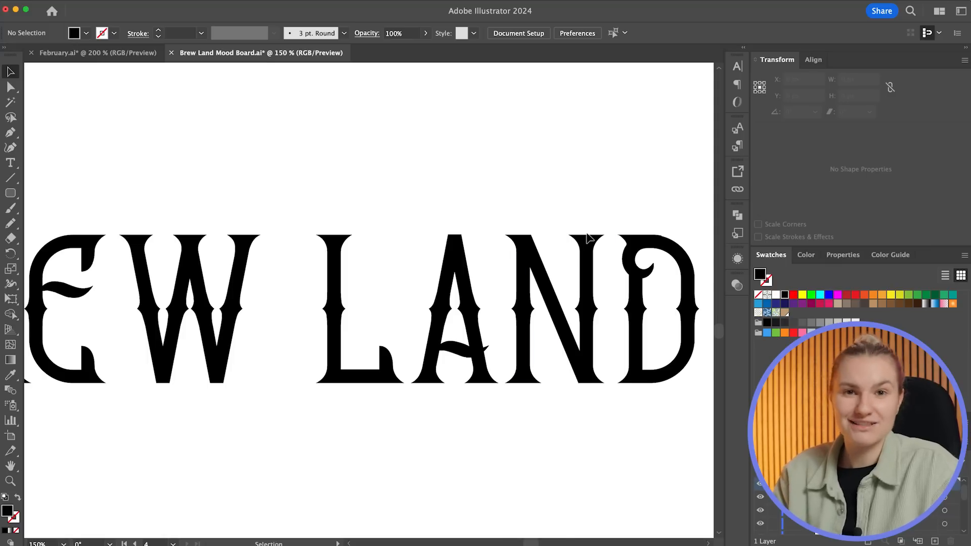
pyautogui.press('super+minus')
pyautogui.press('super+minus')
pyautogui.press('super+plus')
pyautogui.moveTo(557, 393); pyautogui.dragTo(563, 314)
pyautogui.moveTo(535, 418); pyautogui.dragTo(532, 333)
pyautogui.moveTo(371, 329); pyautogui.dragTo(393, 325)
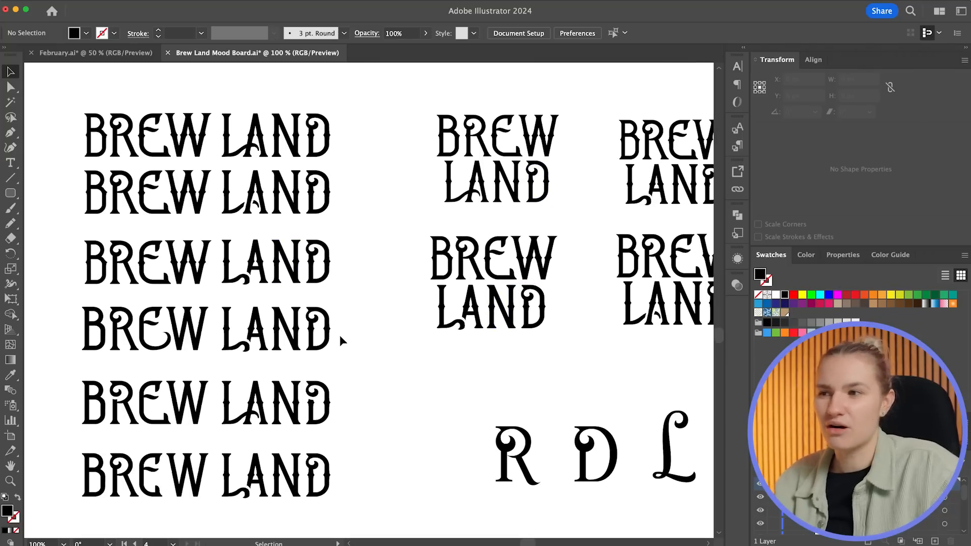
pyautogui.moveTo(434, 308); pyautogui.dragTo(393, 336)
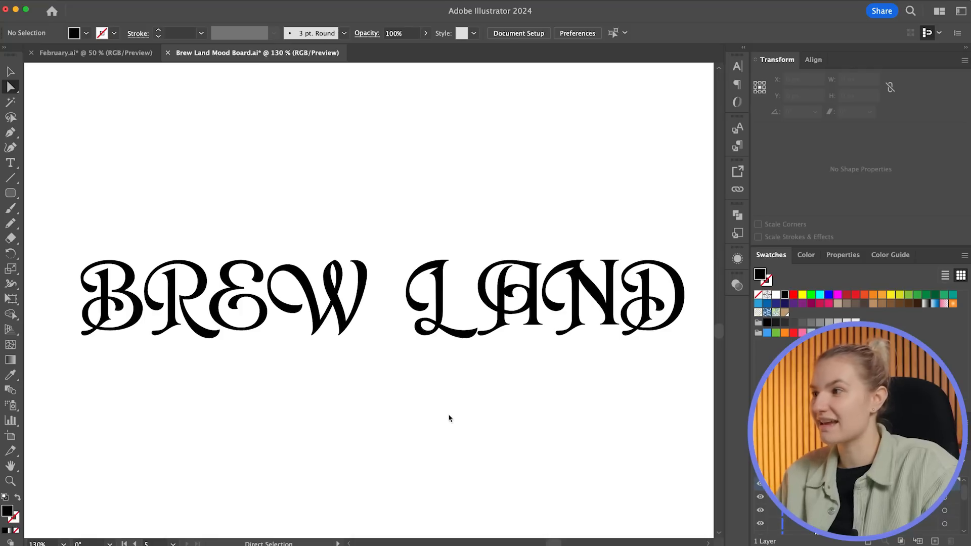
# Move the R slightly left, closer to the B
pyautogui.click(144, 288)
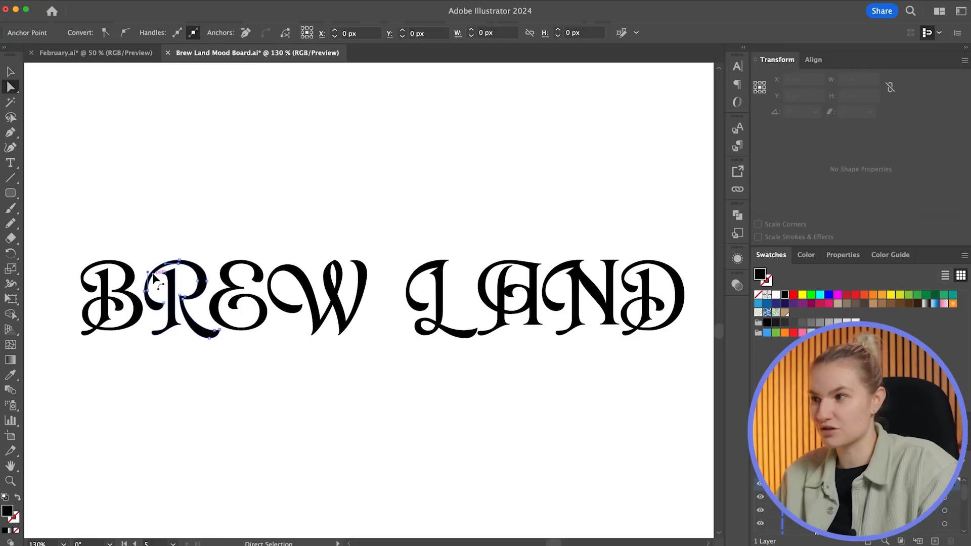
pyautogui.press('super+equal')
pyautogui.press('super+equal')
pyautogui.press('super+equal')
pyautogui.press('super+equal')
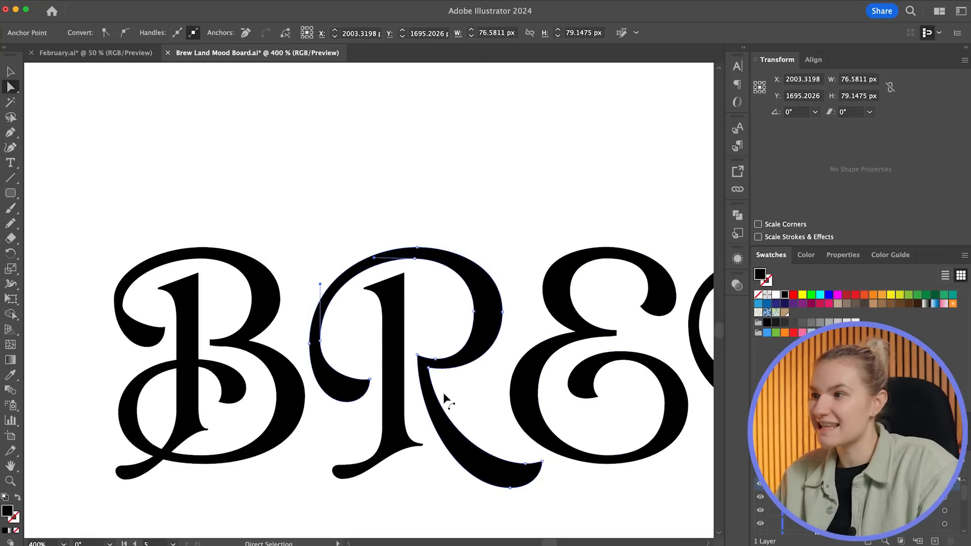
pyautogui.click(10, 73)
pyautogui.moveTo(461, 272)
pyautogui.mouseDown()
pyautogui.moveTo(383, 267)
pyautogui.moveTo(454, 272)
pyautogui.mouseUp()
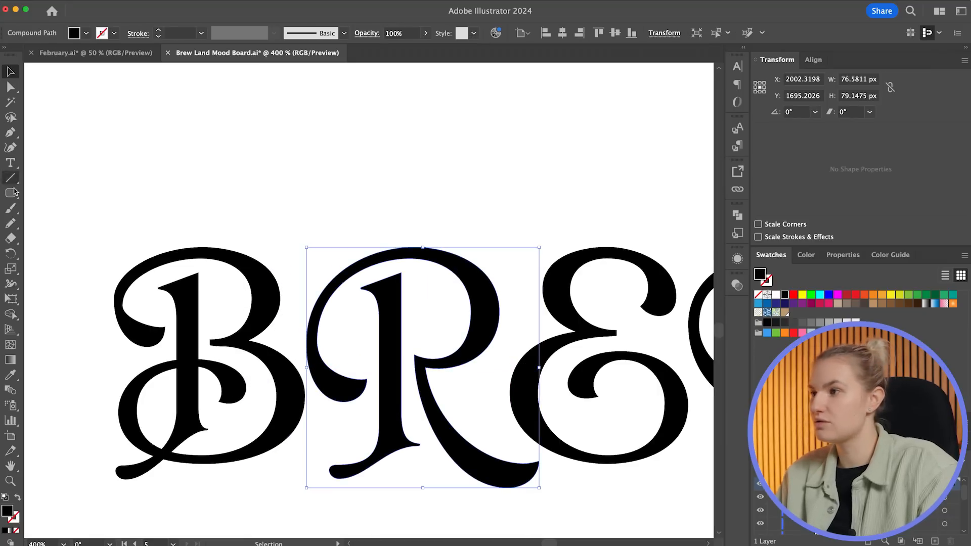
# Cut through the upper-left arc of the R with the Eraser and delete the separated curl
pyautogui.click(10, 241)
pyautogui.press('super+equal')
pyautogui.press('super+equal')
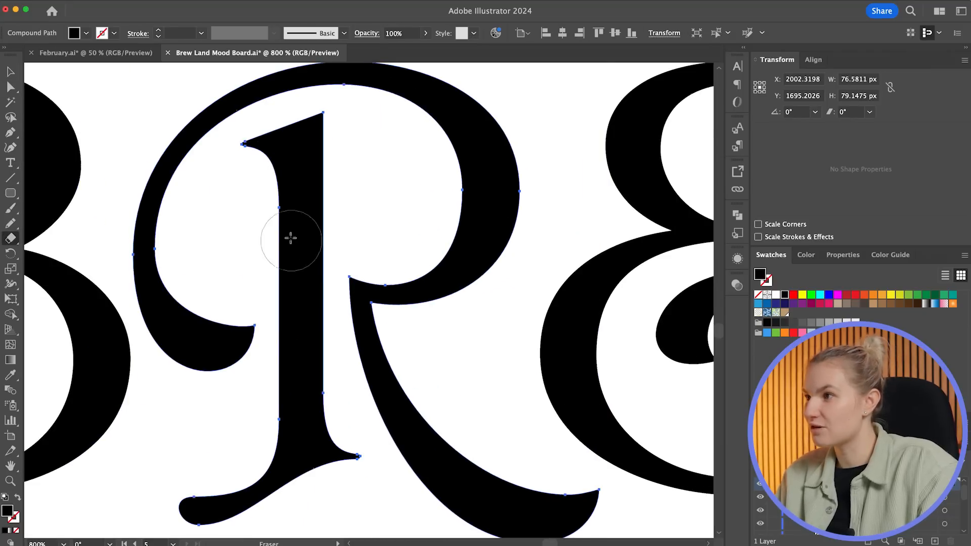
pyautogui.scroll(1, 298, 182)
pyautogui.moveTo(273, 132); pyautogui.dragTo(302, 221)
pyautogui.click(10, 71)
pyautogui.click(146, 105)
pyautogui.click(237, 278)
pyautogui.press('Delete')
# Taper the cut end of the R's upper arc by lowering its upper corner point and adjusting the curve handle
pyautogui.scroll(1, 283, 217)
pyautogui.press('super+equal')
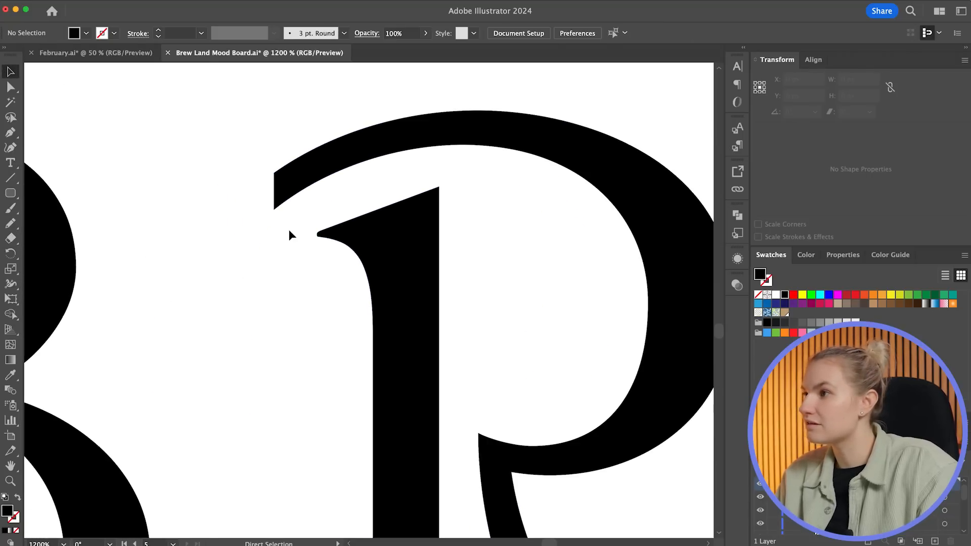
pyautogui.press('a')
pyautogui.moveTo(274, 175); pyautogui.dragTo(274, 202)
pyautogui.moveTo(330, 158); pyautogui.dragTo(331, 133)
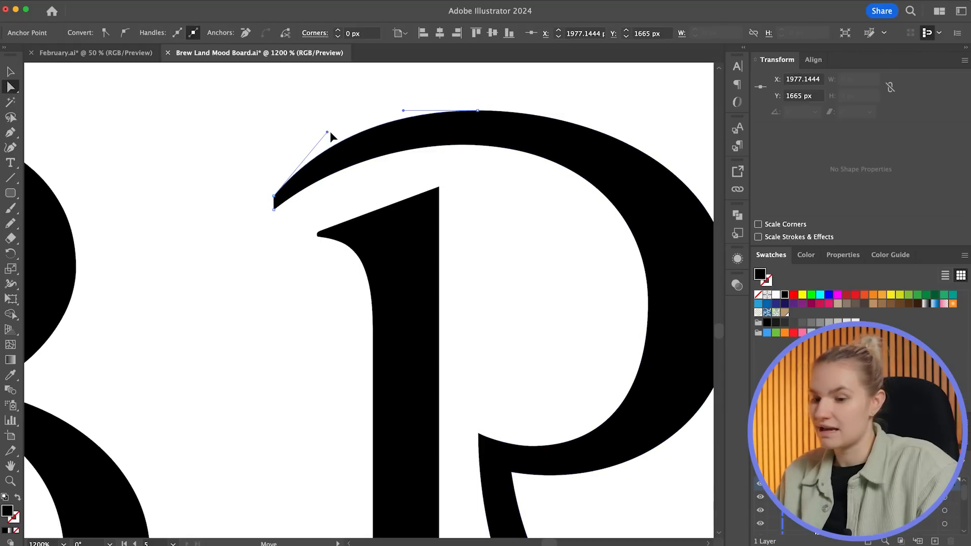
pyautogui.click(260, 182)
# Tighten the letter spacing in BREW by moving the R and the letters after it closer to the B
pyautogui.press('super+minus')
pyautogui.press('super+minus')
pyautogui.press('super+minus')
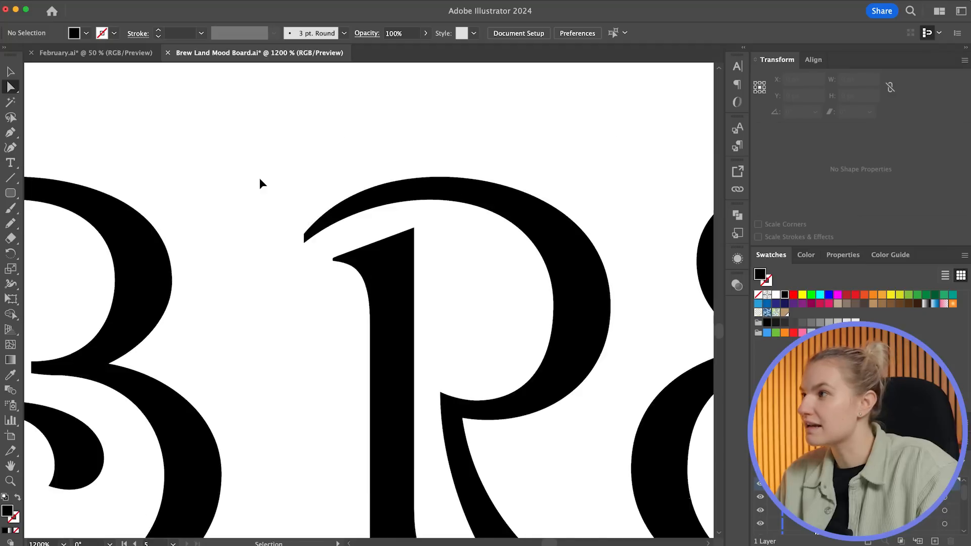
pyautogui.click(9, 71)
pyautogui.moveTo(355, 205); pyautogui.dragTo(385, 432)
pyautogui.click(464, 347)
pyautogui.press('super+minus')
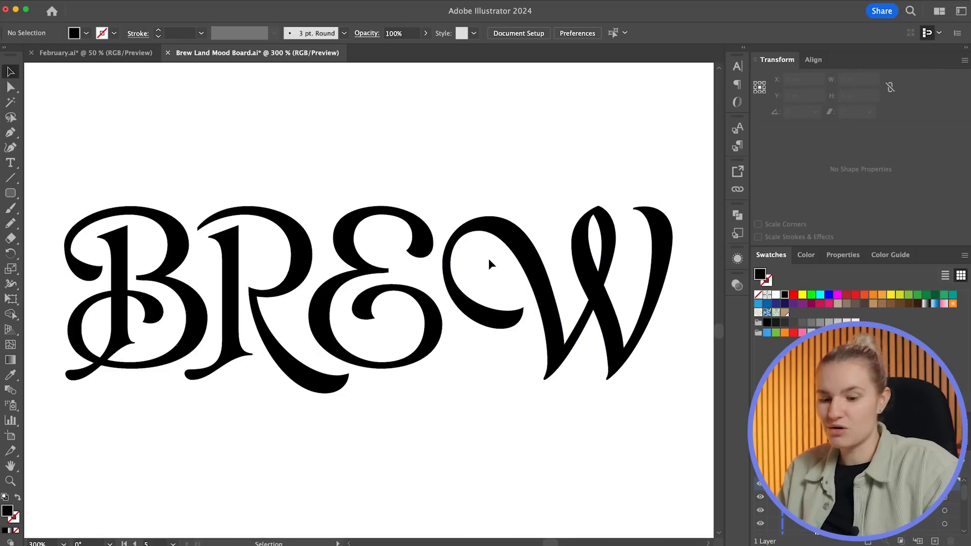
# Move the W left so its first stroke overlaps the upper curve of the E
pyautogui.scroll(5, 489, 259)
pyautogui.click(582, 270)
pyautogui.moveTo(582, 271); pyautogui.dragTo(427, 274)
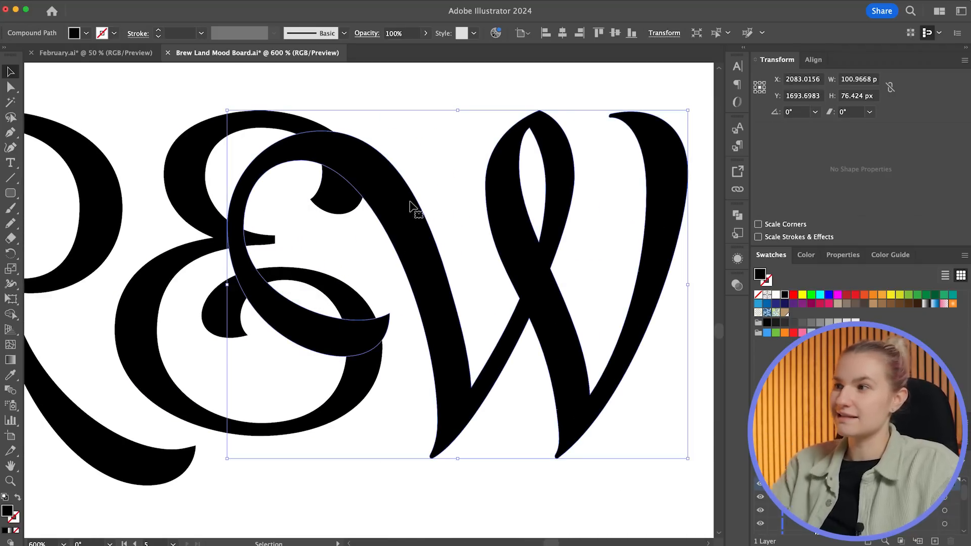
pyautogui.press('Left')
pyautogui.press('Left')
pyautogui.press('Left')
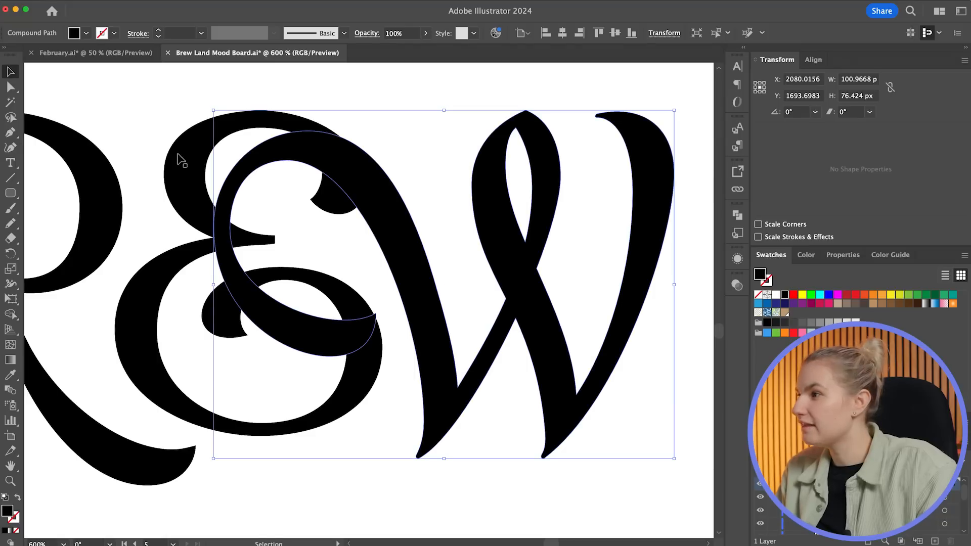
# Redraw the W's first stroke without its curl and reshape the E's upper terminal with the Pencil tool so both flow into one stroke
pyautogui.click(10, 225)
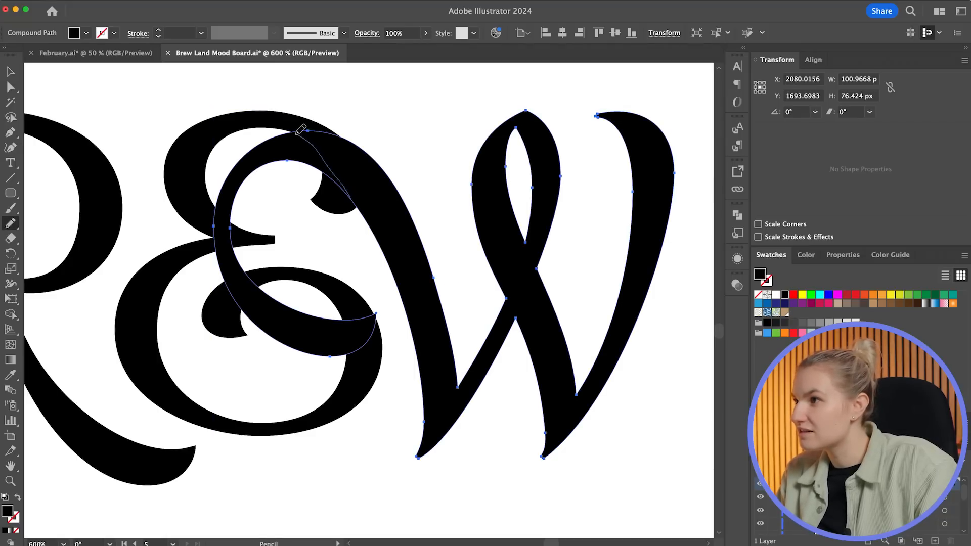
pyautogui.moveTo(324, 127); pyautogui.dragTo(325, 135)
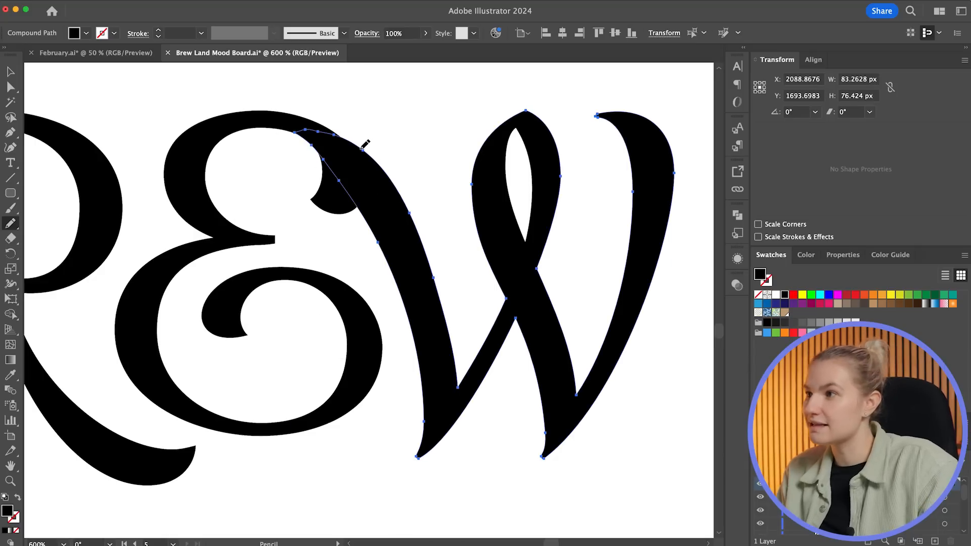
pyautogui.moveTo(300, 127); pyautogui.dragTo(299, 127)
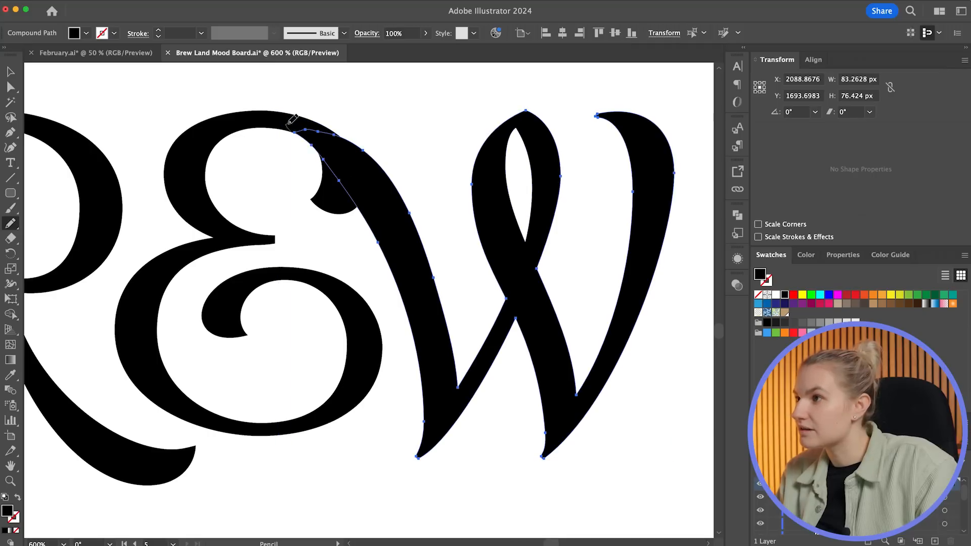
pyautogui.keyDown('super'); pyautogui.click(329, 147); pyautogui.keyUp('super')
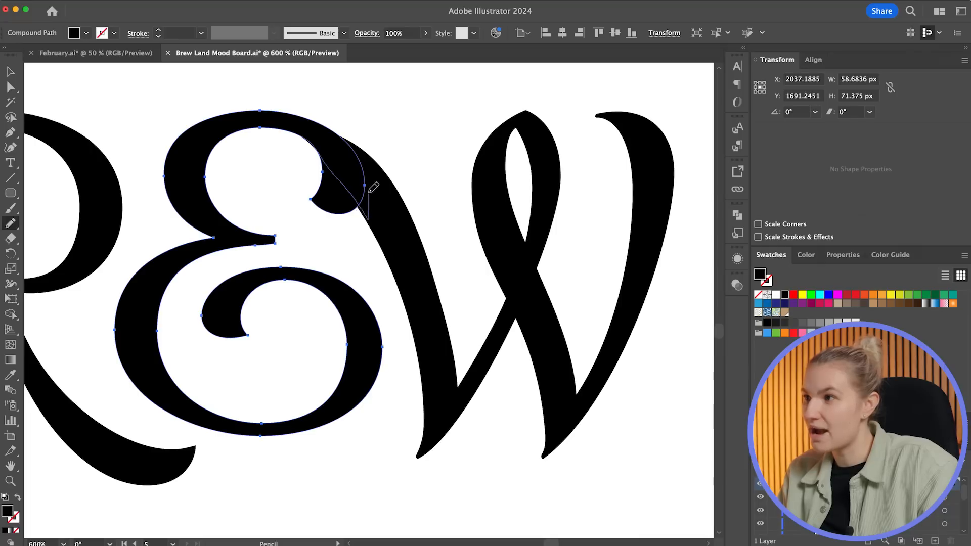
pyautogui.moveTo(361, 148); pyautogui.dragTo(359, 148)
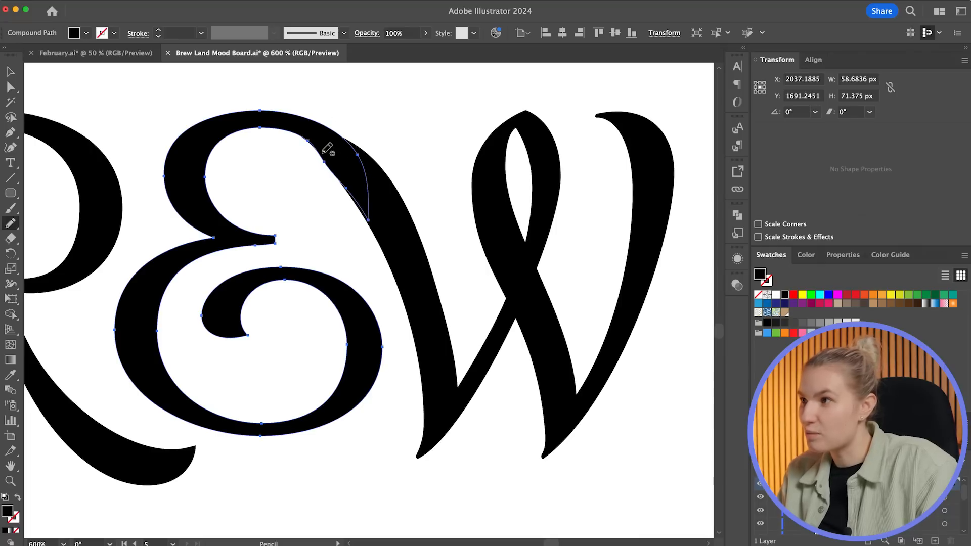
# Unite the E and W into one shape and smooth the contour where they join
pyautogui.keyDown('super'); pyautogui.click(399, 114); pyautogui.keyUp('super')
pyautogui.keyDown('super'); pyautogui.click(297, 175); pyautogui.keyUp('super')
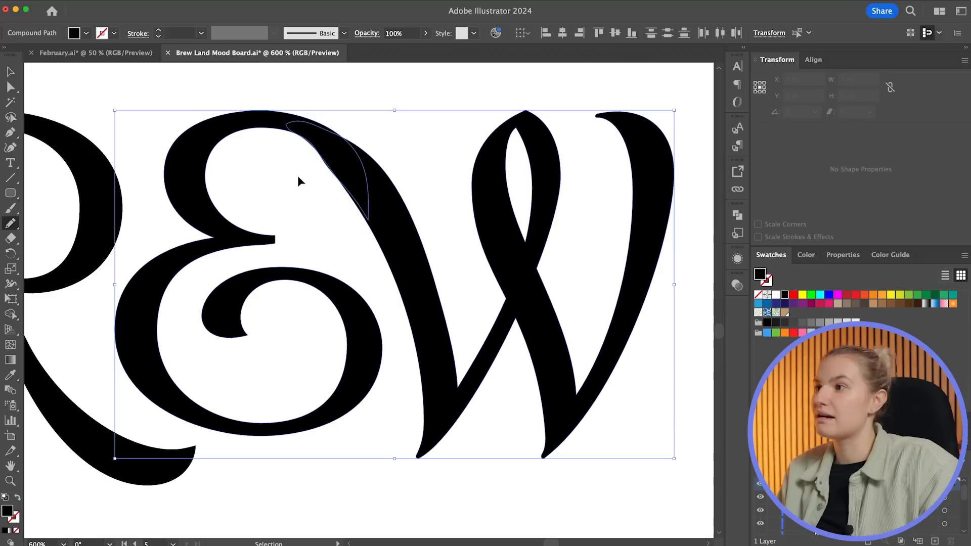
pyautogui.click(737, 221)
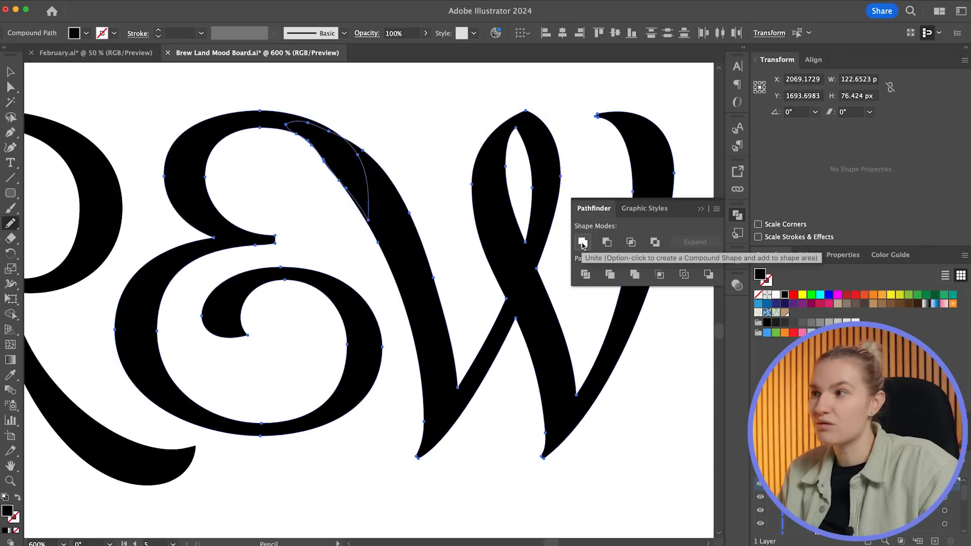
pyautogui.click(583, 242)
pyautogui.click(702, 208)
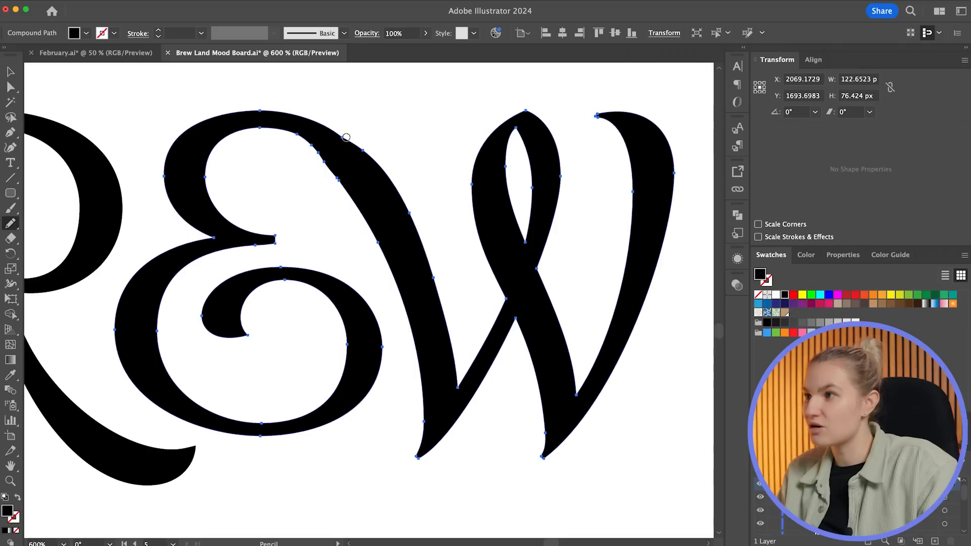
pyautogui.moveTo(336, 128)
pyautogui.mouseDown()
pyautogui.moveTo(331, 184)
pyautogui.moveTo(346, 186)
pyautogui.moveTo(323, 166)
pyautogui.mouseUp()
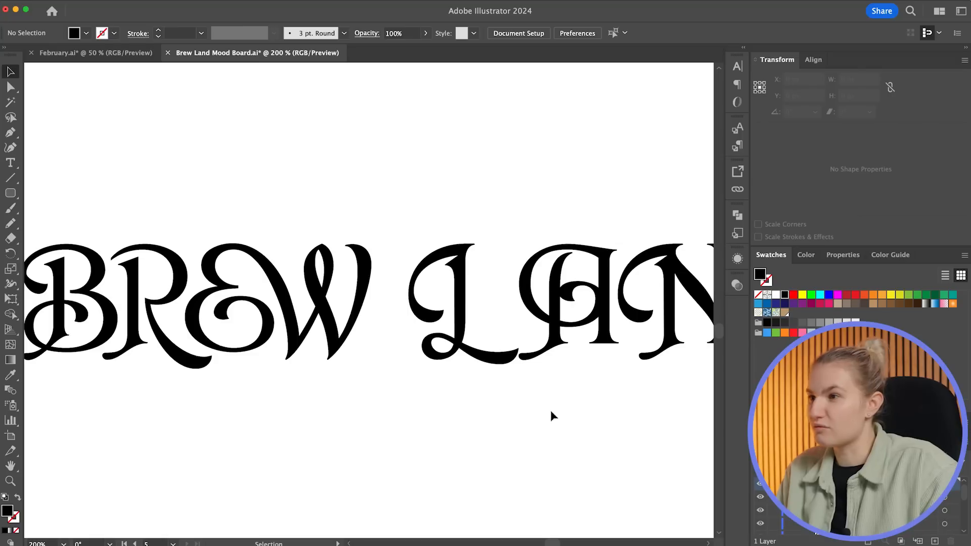
# Move the A of LAND left so it overlaps the stem and foot of the L
pyautogui.moveTo(650, 387); pyautogui.dragTo(505, 386)
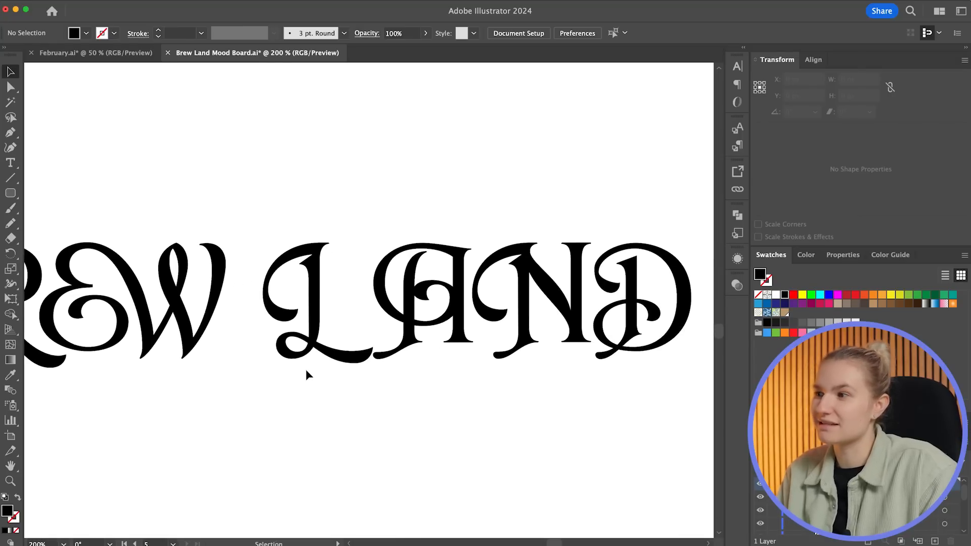
pyautogui.press('super+equal')
pyautogui.press('super+equal')
pyautogui.press('super+equal')
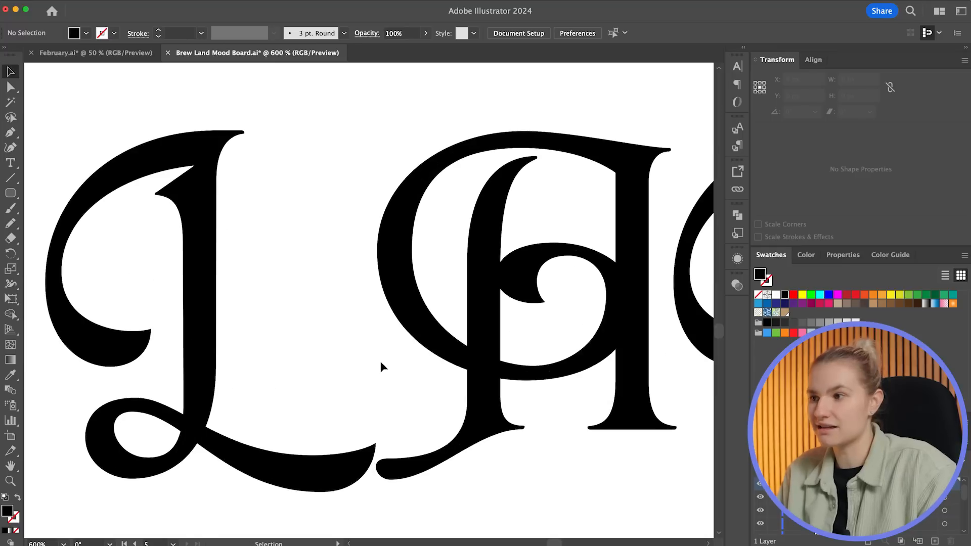
pyautogui.moveTo(599, 476); pyautogui.dragTo(551, 449)
pyautogui.press('super+minus')
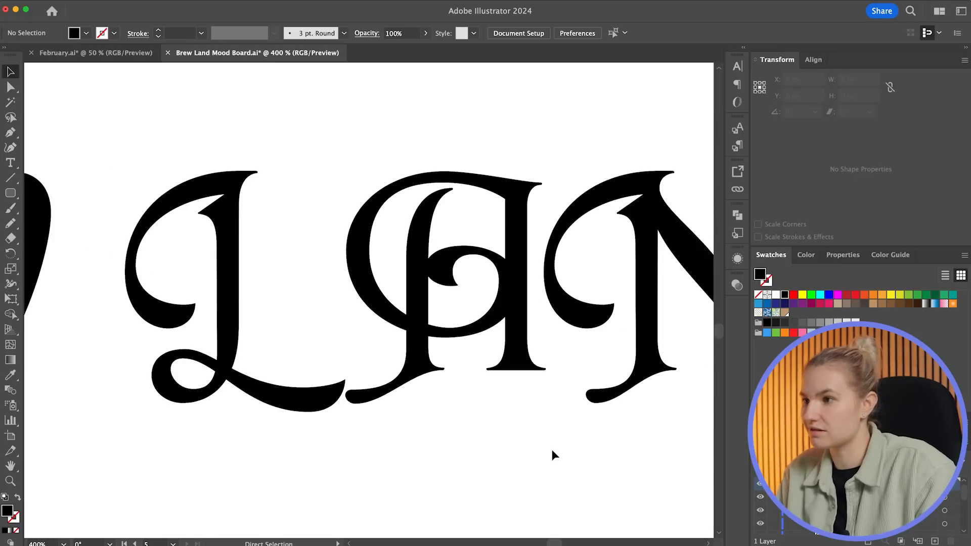
pyautogui.click(513, 298)
pyautogui.moveTo(513, 299); pyautogui.dragTo(411, 328)
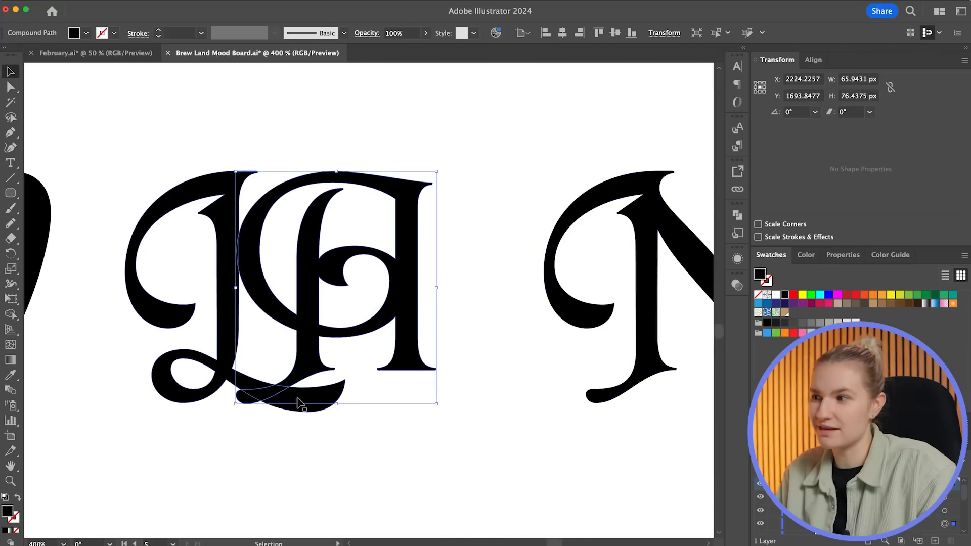
# Lengthen the A's right leg downward to the base of the L's tail and shift the A slightly right
pyautogui.click(10, 86)
pyautogui.click(448, 350)
pyautogui.moveTo(373, 391); pyautogui.dragTo(376, 414)
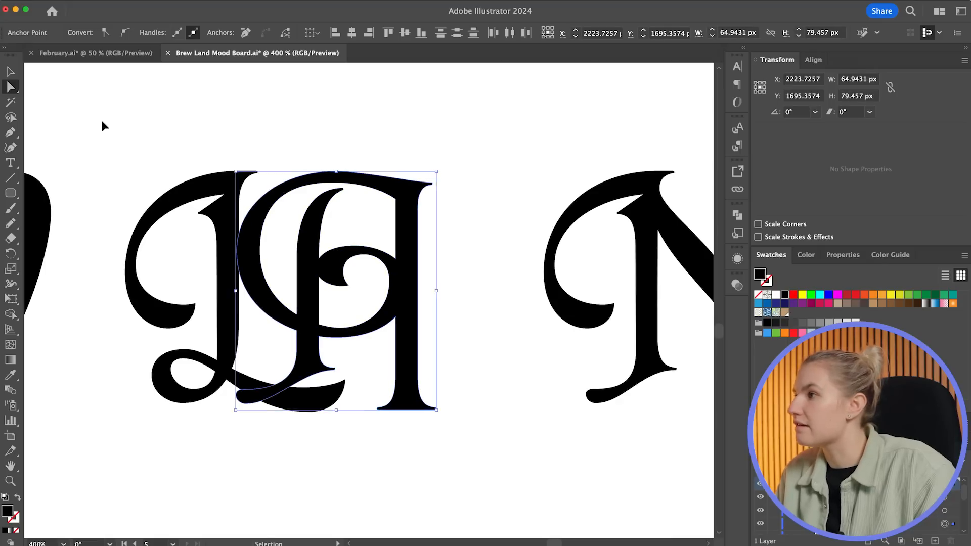
pyautogui.click(10, 72)
pyautogui.moveTo(412, 341); pyautogui.dragTo(434, 326)
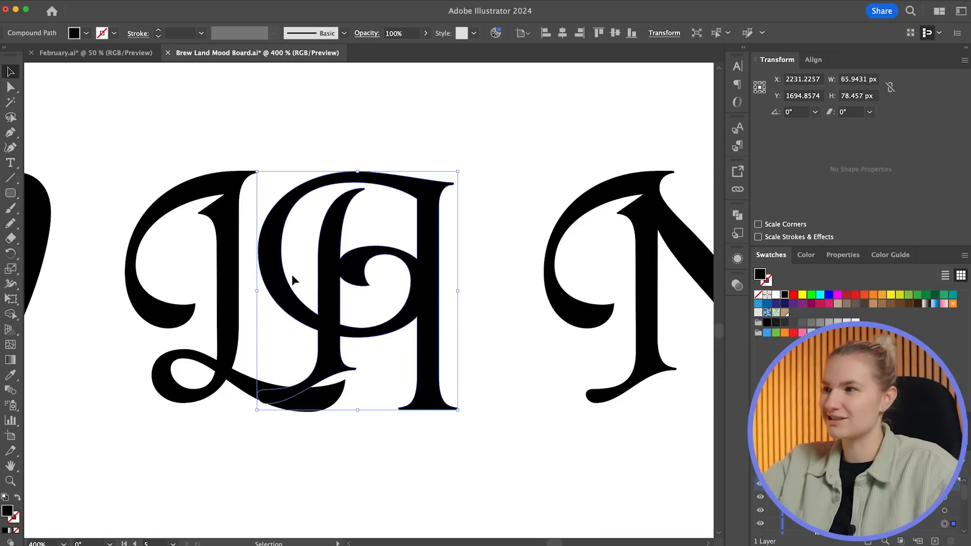
# Erase the A's curled crossbar, the lower part of its left arc and the foot of its left stem
pyautogui.click(11, 238)
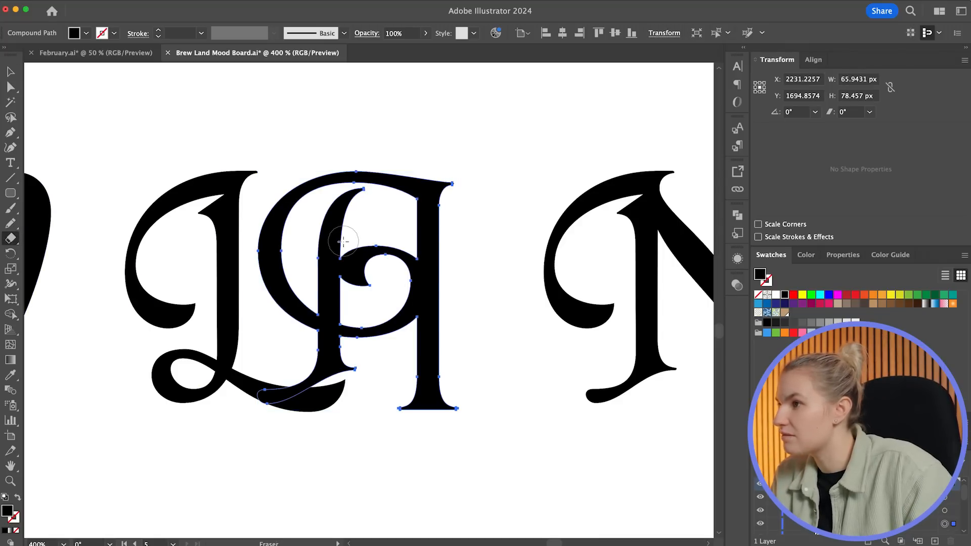
pyautogui.moveTo(341, 242); pyautogui.dragTo(419, 335)
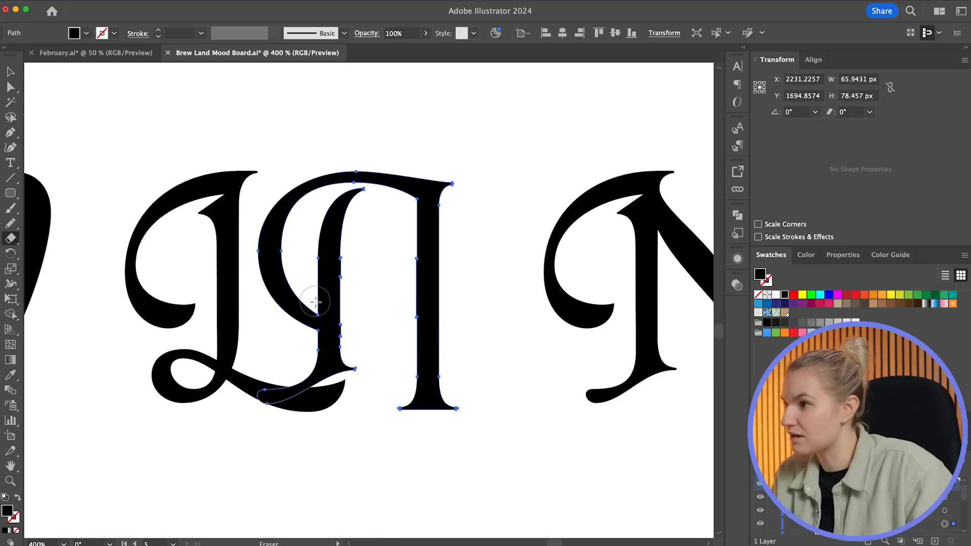
pyautogui.moveTo(314, 336); pyautogui.dragTo(284, 338)
pyautogui.moveTo(312, 270); pyautogui.dragTo(268, 325)
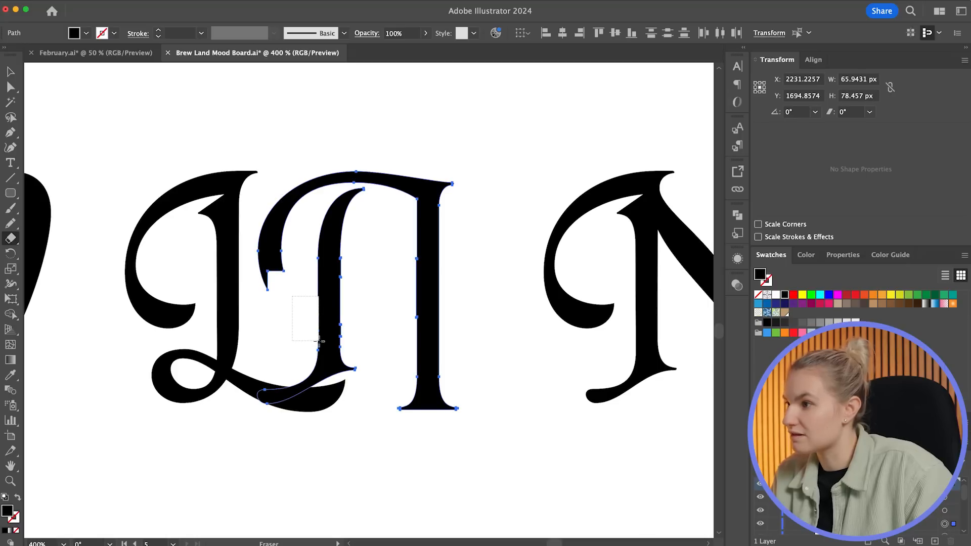
pyautogui.moveTo(255, 361); pyautogui.dragTo(376, 419)
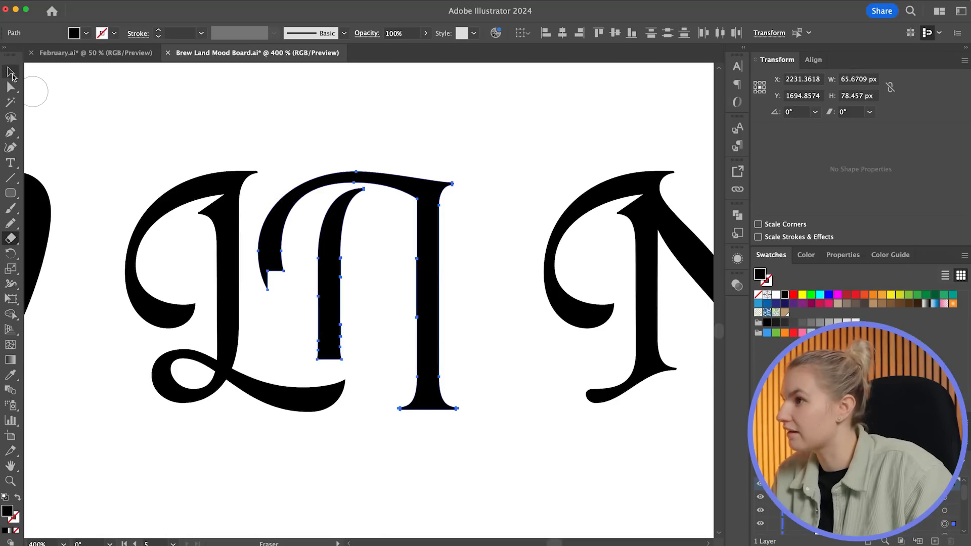
# Shorten the A's top arc to a rounded end and draw a curved crossbar across both stems with the Pencil tool
pyautogui.press('n')
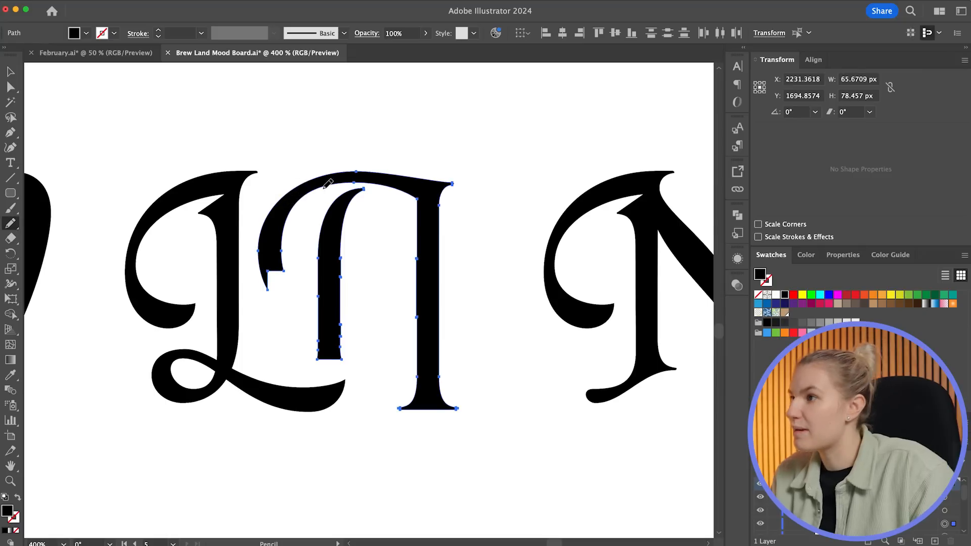
pyautogui.moveTo(326, 183); pyautogui.dragTo(349, 172)
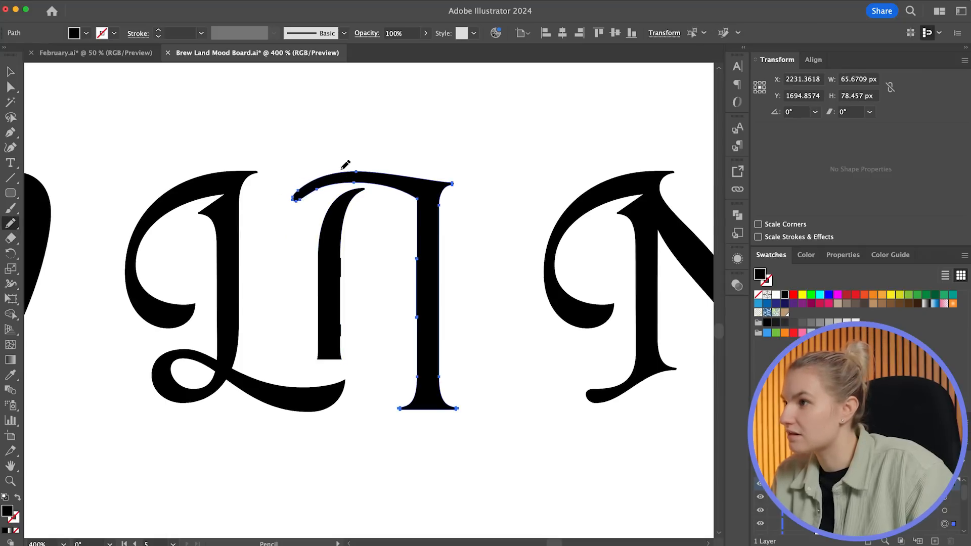
pyautogui.keyDown('super'); pyautogui.click(382, 246); pyautogui.keyUp('super')
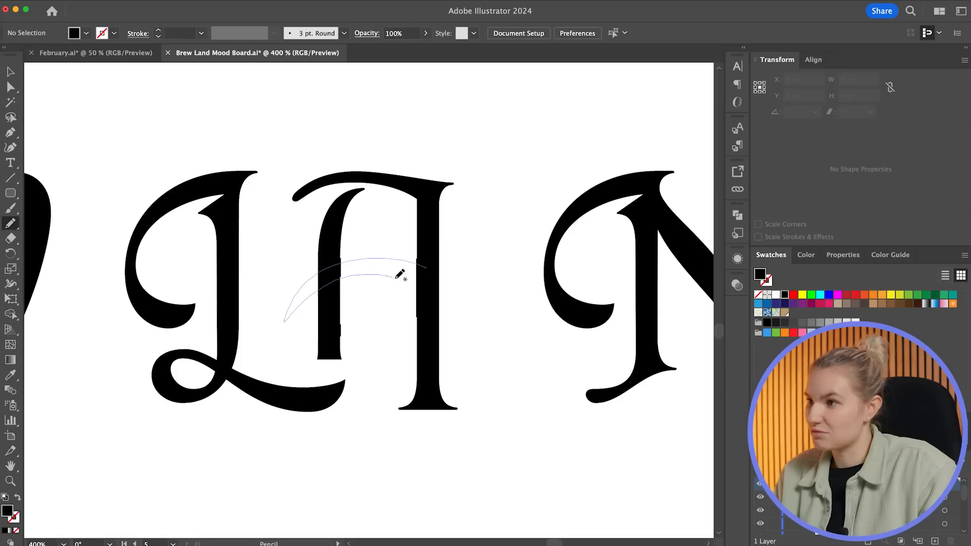
pyautogui.moveTo(431, 289); pyautogui.dragTo(430, 304)
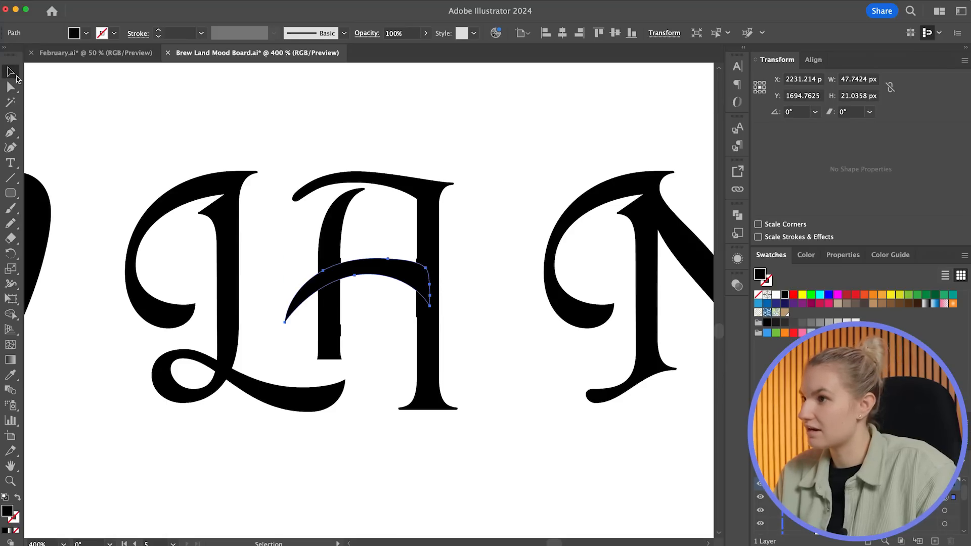
# Shift the A's left stem together with the crossbar left, toward the L
pyautogui.keyDown('shift'); pyautogui.click(330, 335); pyautogui.keyUp('shift')
pyautogui.moveTo(330, 335); pyautogui.dragTo(309, 336)
pyautogui.click(452, 316)
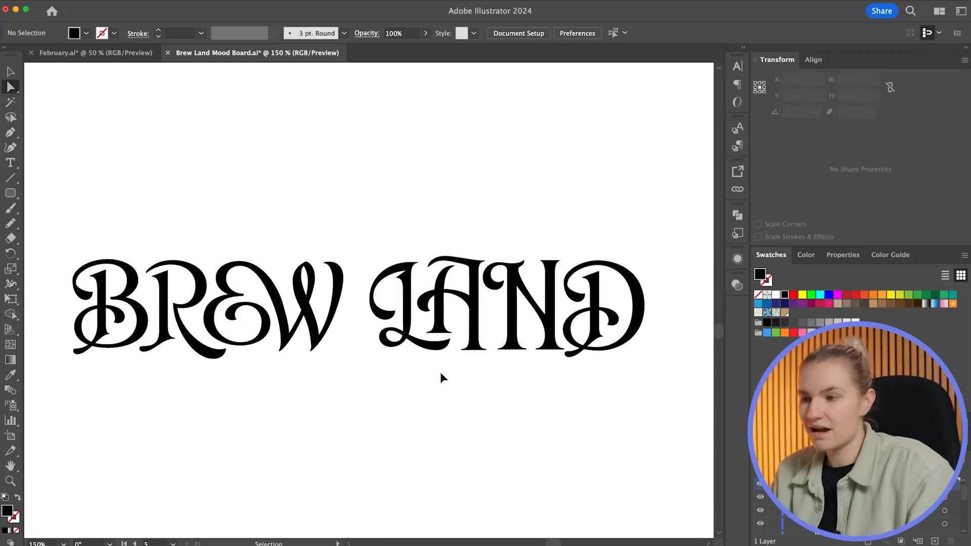
pyautogui.scroll(10, 440, 377)
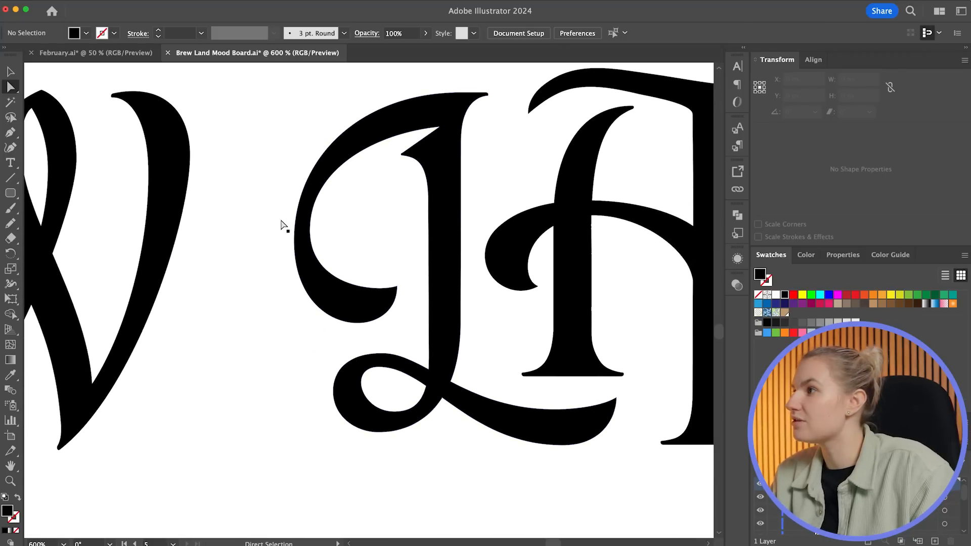
# Round the ends of the L's left curl, the L's tail and the A's crossbar curl
pyautogui.click(374, 301)
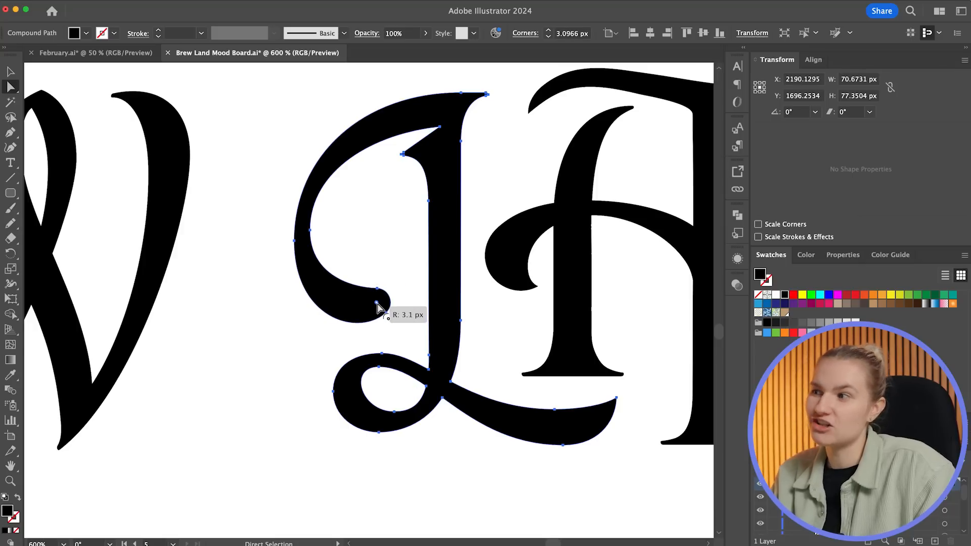
pyautogui.click(403, 306)
pyautogui.click(591, 314)
pyautogui.press('super+equal')
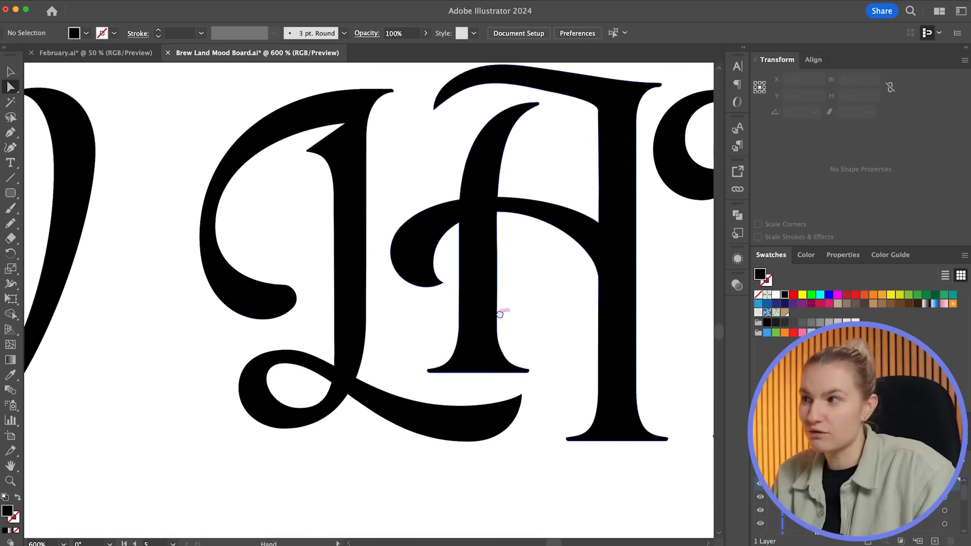
pyautogui.press('n')
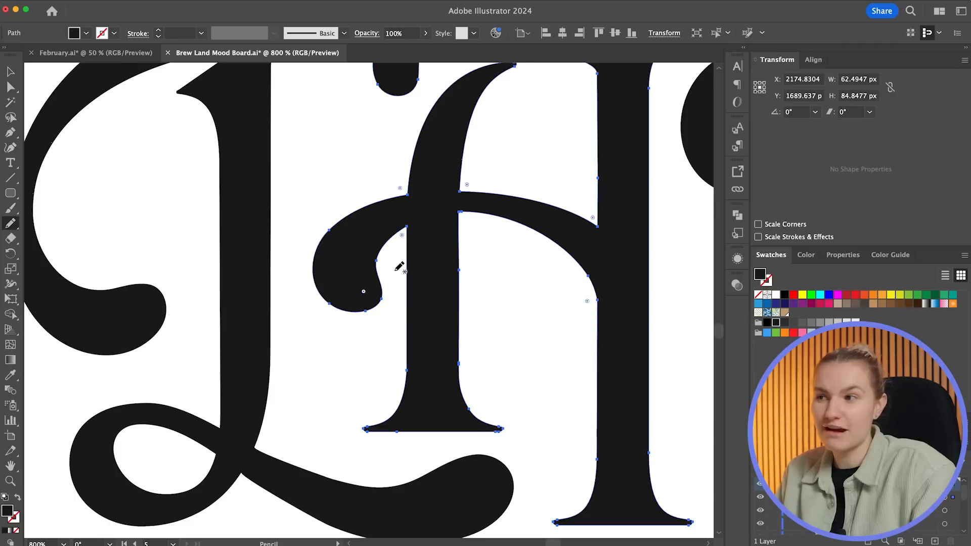
pyautogui.press('super+shift+a')
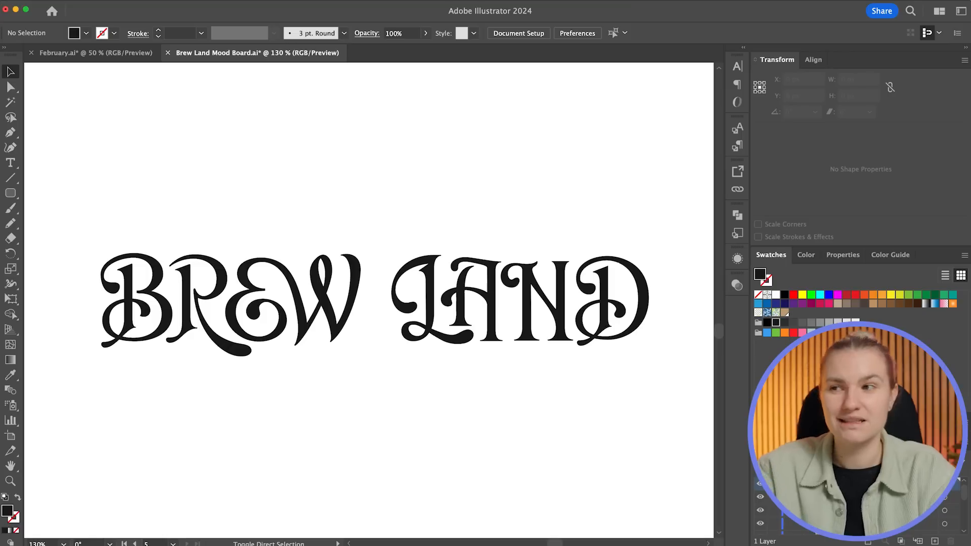
pyautogui.click(635, 304)
pyautogui.moveTo(651, 299); pyautogui.dragTo(388, 330)
pyautogui.click(420, 352)
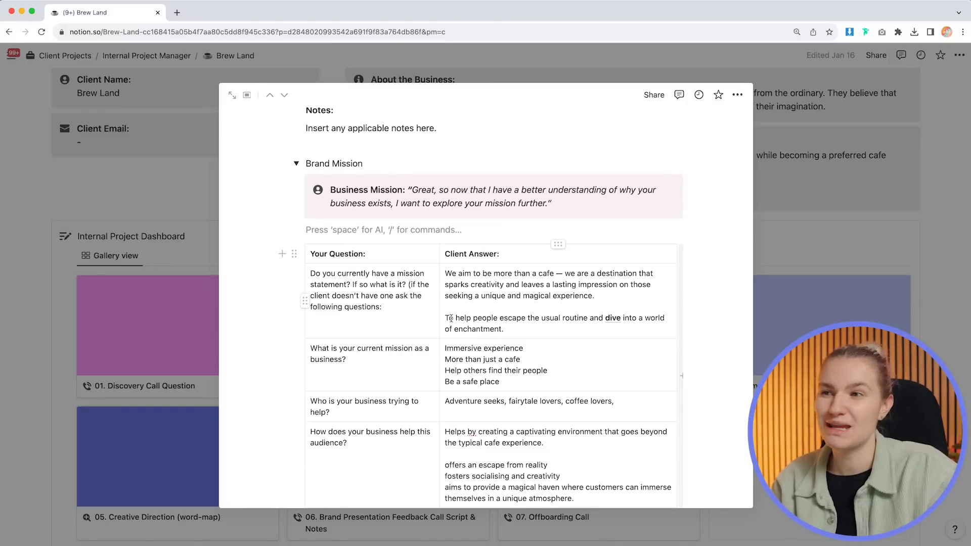
# Switch to the Brew Land project notes in Notion and highlight the client's mission sentence about helping people escape the usual routine
pyautogui.moveTo(446, 318); pyautogui.dragTo(484, 328)
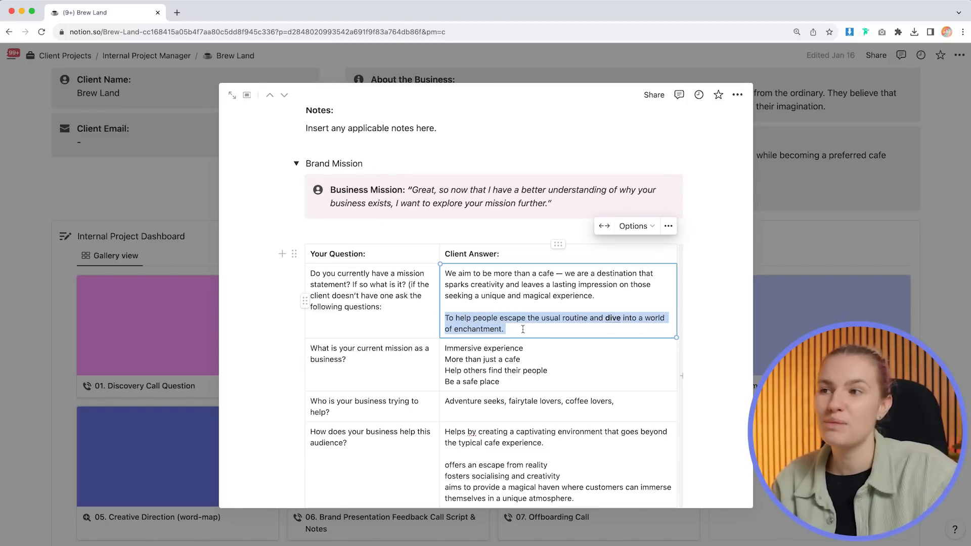
pyautogui.moveTo(523, 329); pyautogui.dragTo(527, 329)
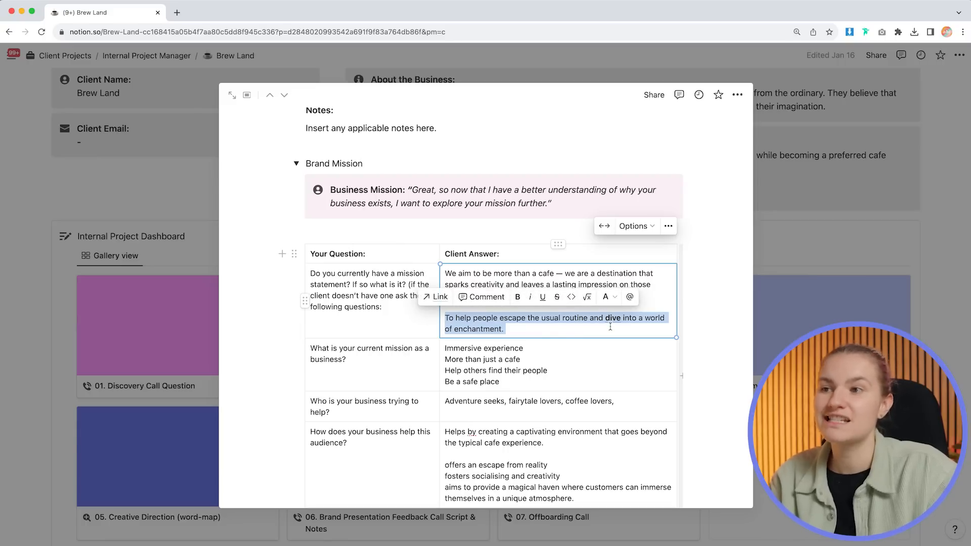
pyautogui.click(611, 329)
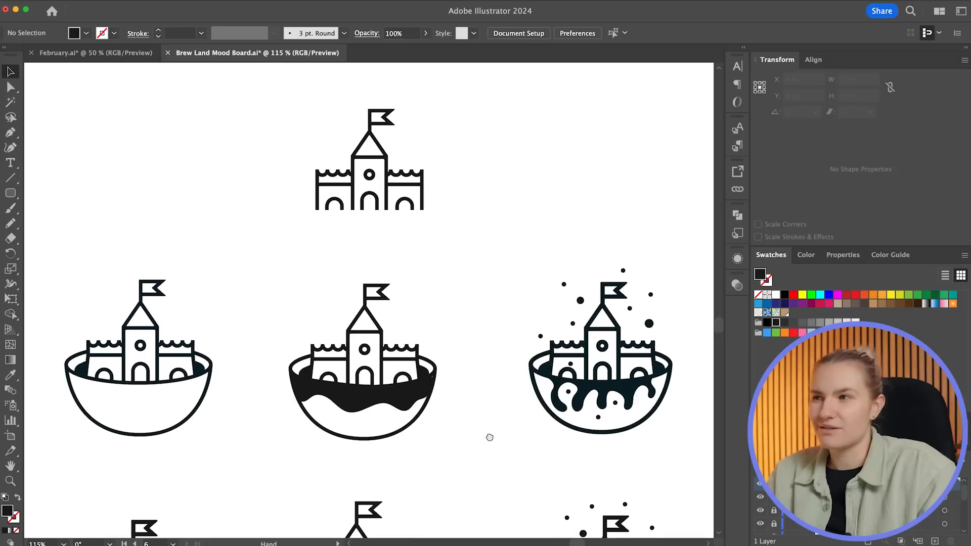
# Switch to Illustrator and review the castle icon variations and the logo lockups pairing the castle with the Brew Land wordmark
pyautogui.moveTo(489, 435); pyautogui.dragTo(489, 373)
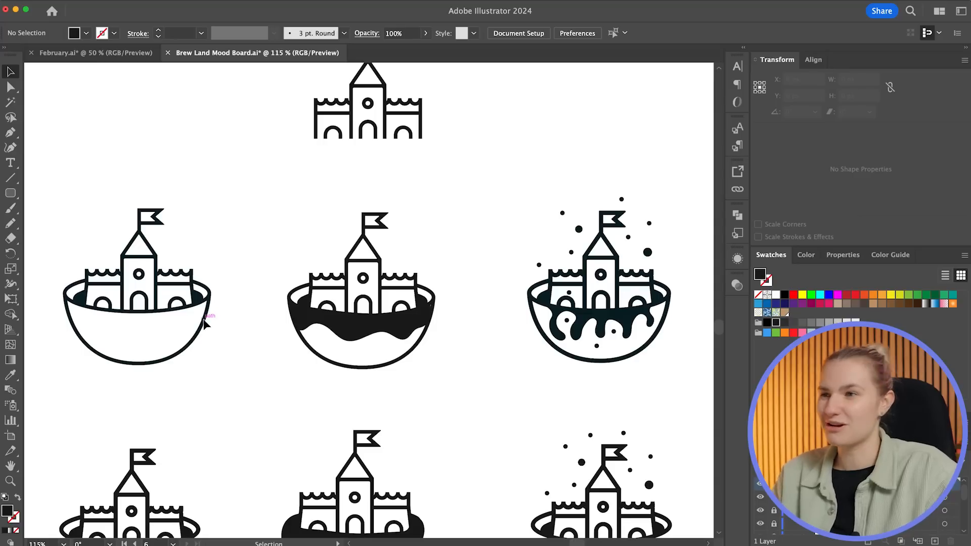
pyautogui.scroll(-5, 472, 375)
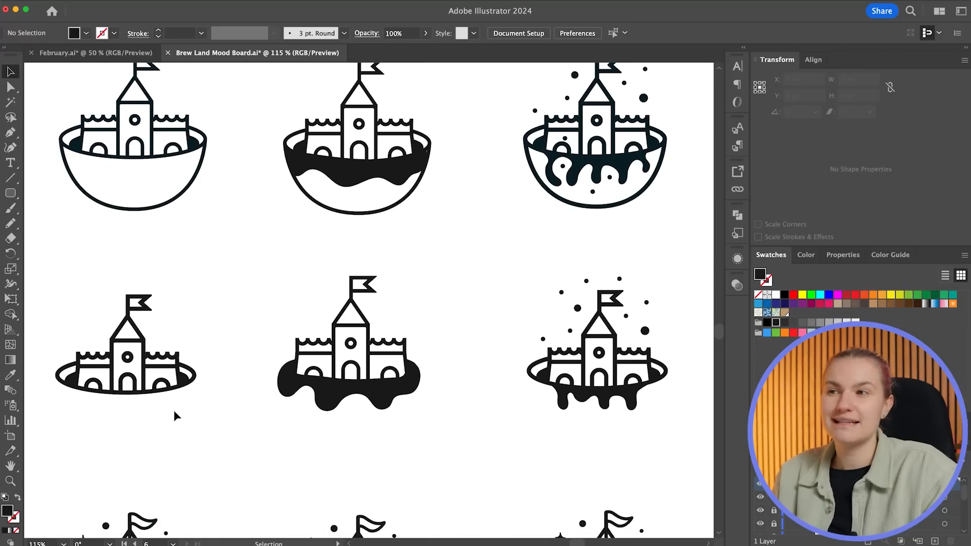
pyautogui.press('space')
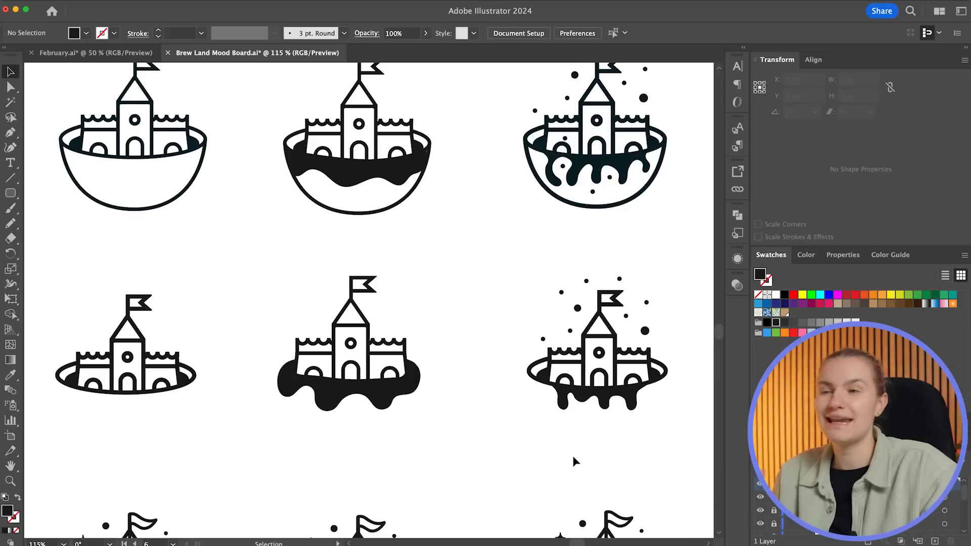
pyautogui.press('space')
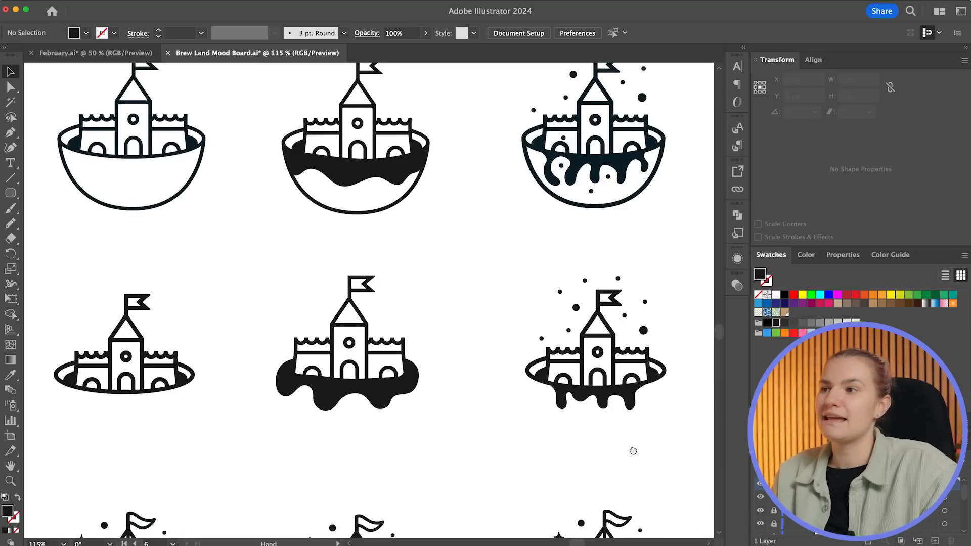
pyautogui.moveTo(633, 451); pyautogui.dragTo(617, 412)
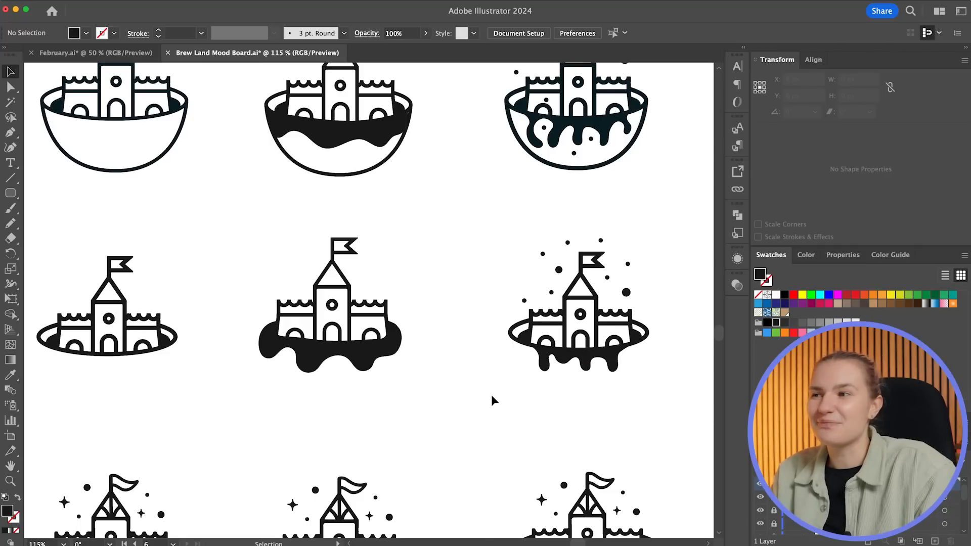
pyautogui.press('space')
pyautogui.moveTo(466, 444); pyautogui.dragTo(479, 334)
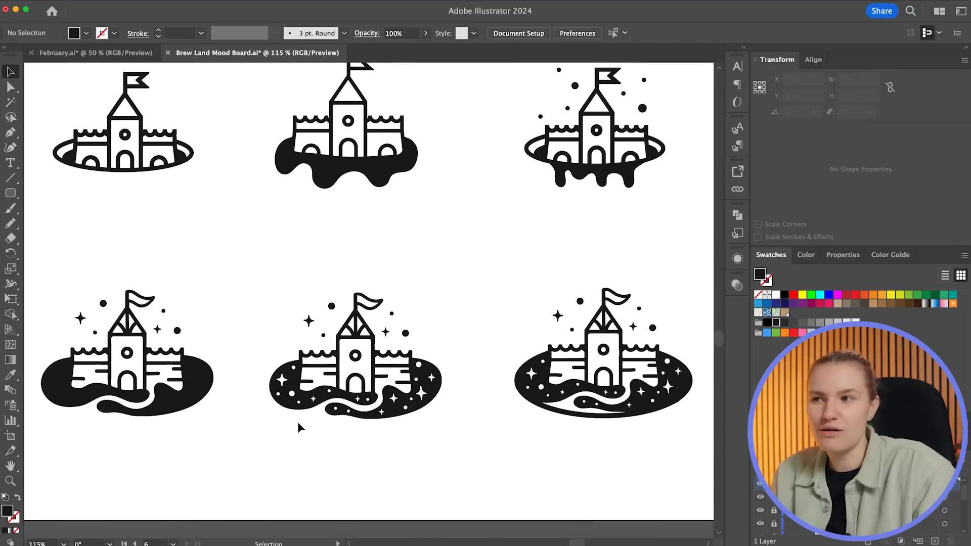
pyautogui.moveTo(595, 424); pyautogui.dragTo(488, 430)
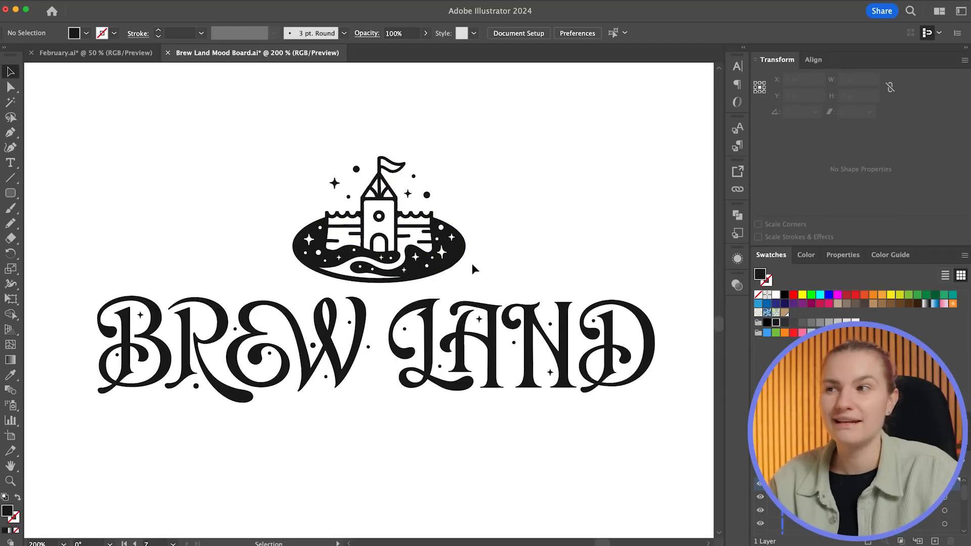
pyautogui.moveTo(538, 476); pyautogui.dragTo(543, 142)
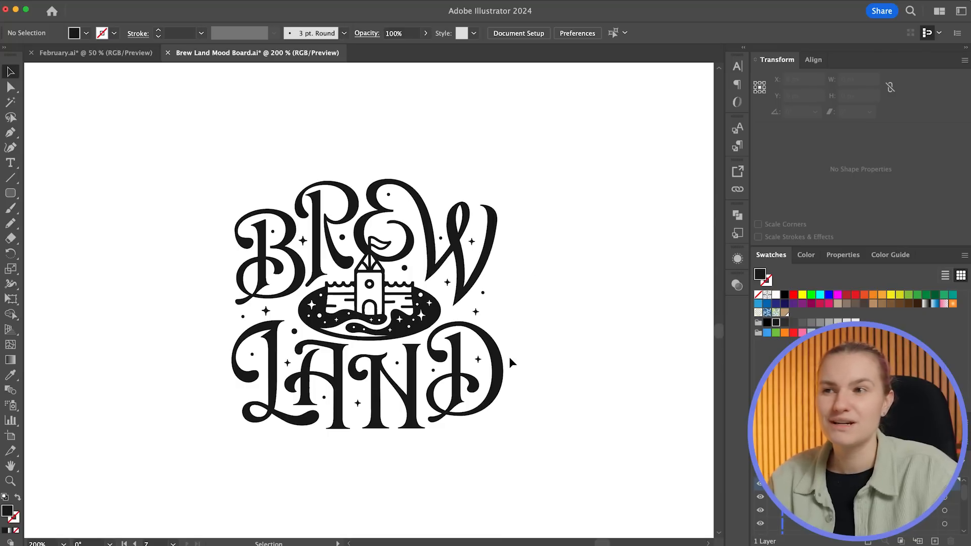
pyautogui.moveTo(518, 496); pyautogui.dragTo(535, 106)
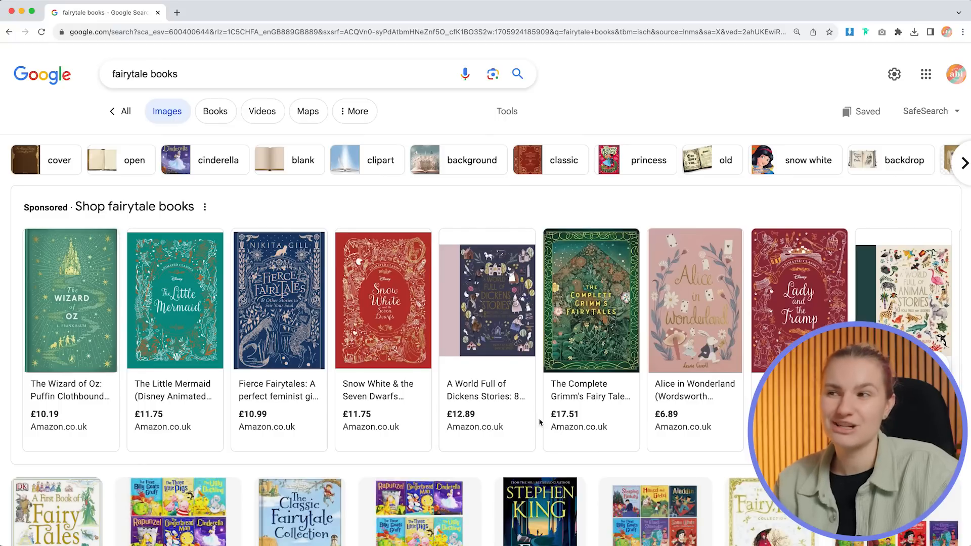
# Switch to the browser and examine the illustrated book covers in the image results for fairytale books
pyautogui.moveTo(478, 344)
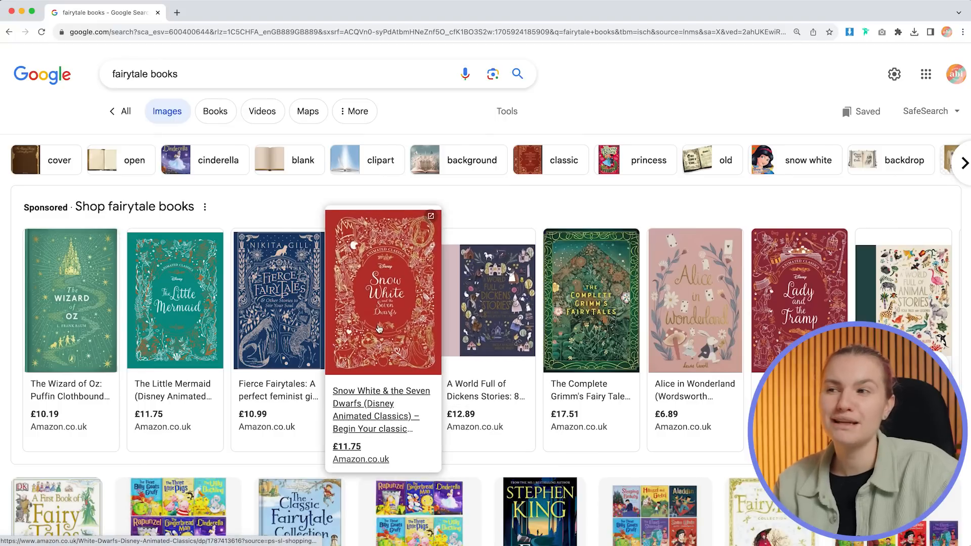
pyautogui.moveTo(276, 342)
pyautogui.moveTo(205, 348)
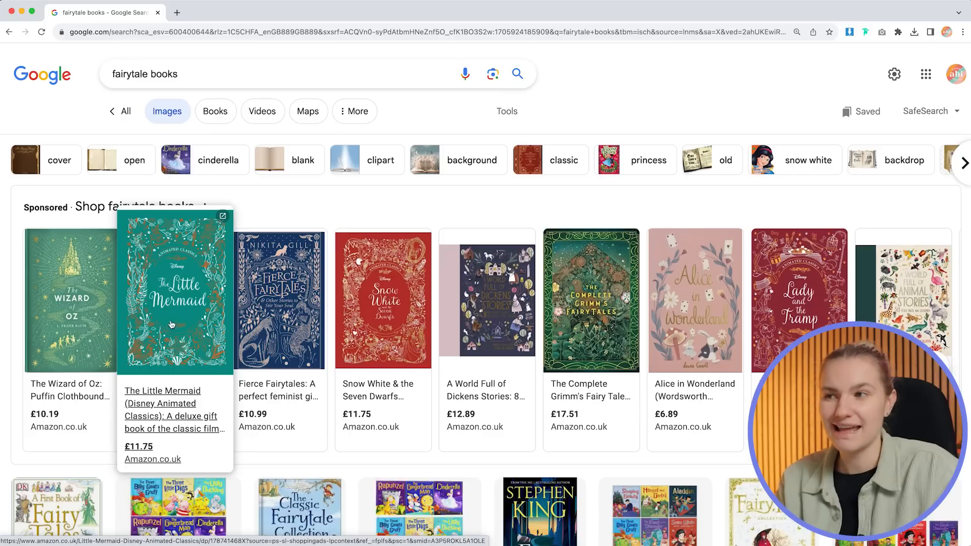
pyautogui.moveTo(90, 337)
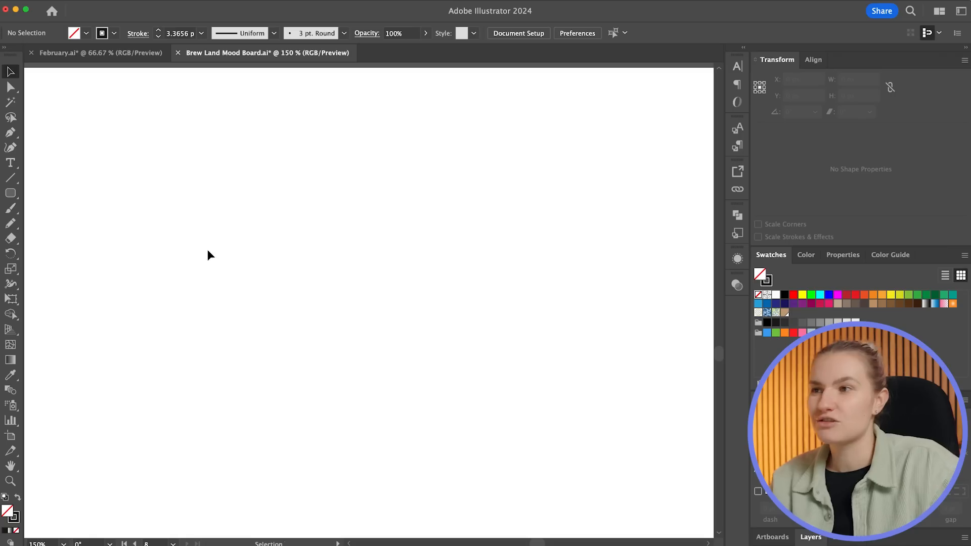
# Switch to Illustrator and draw a drooping bell flower with the Pencil tool: an arched stem and a scalloped bloom about 19 × 18 px
pyautogui.click(10, 225)
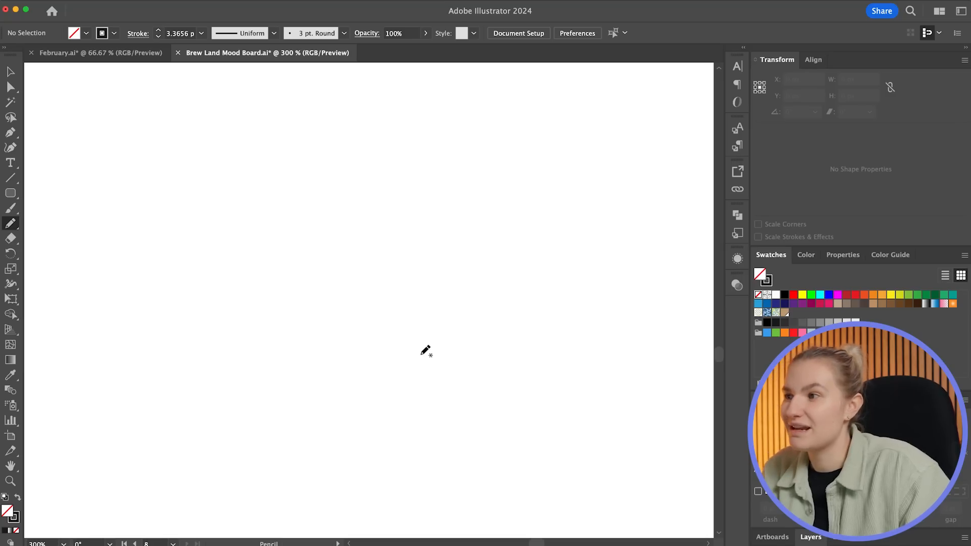
pyautogui.moveTo(403, 284)
pyautogui.mouseDown()
pyautogui.moveTo(391, 246)
pyautogui.moveTo(372, 242)
pyautogui.moveTo(352, 277)
pyautogui.mouseUp()
pyautogui.keyDown('super'); pyautogui.click(334, 304); pyautogui.keyUp('super')
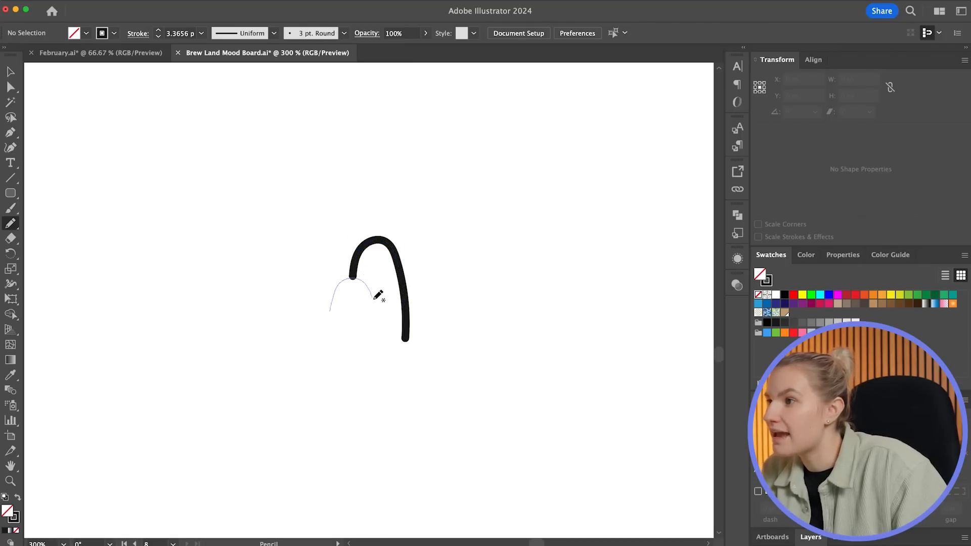
pyautogui.moveTo(368, 310); pyautogui.dragTo(333, 312)
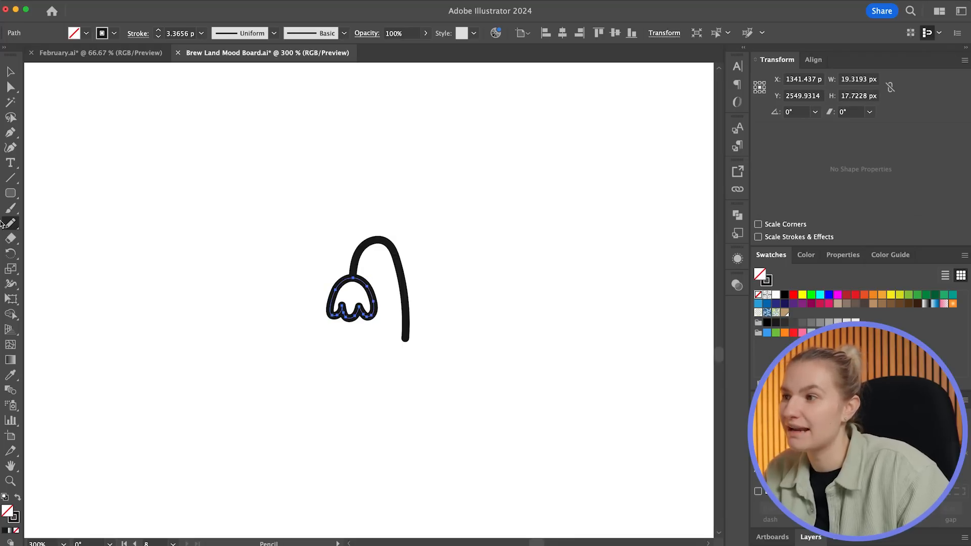
# Configure the Pencil tool with the Option key toggling to the Smooth Tool
pyautogui.doubleClick(8, 224)
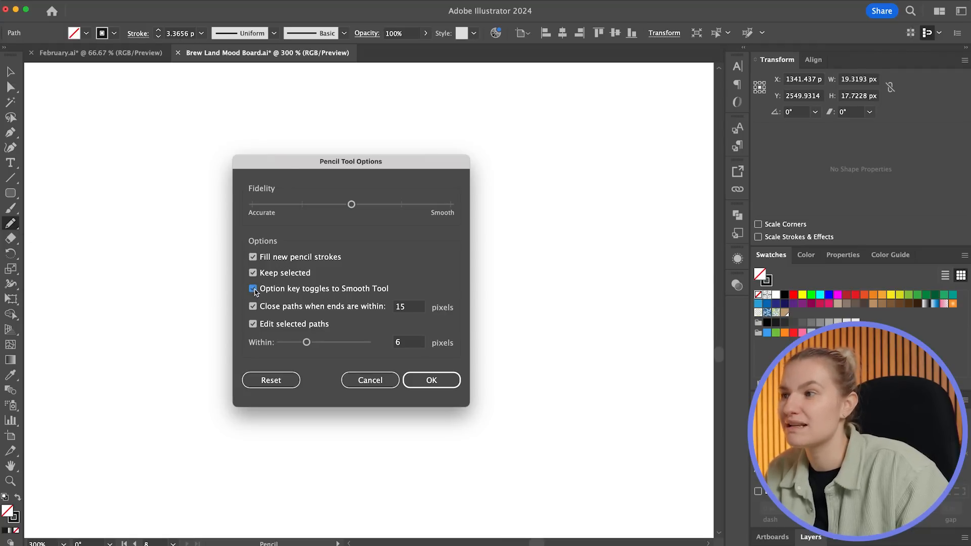
pyautogui.click(431, 380)
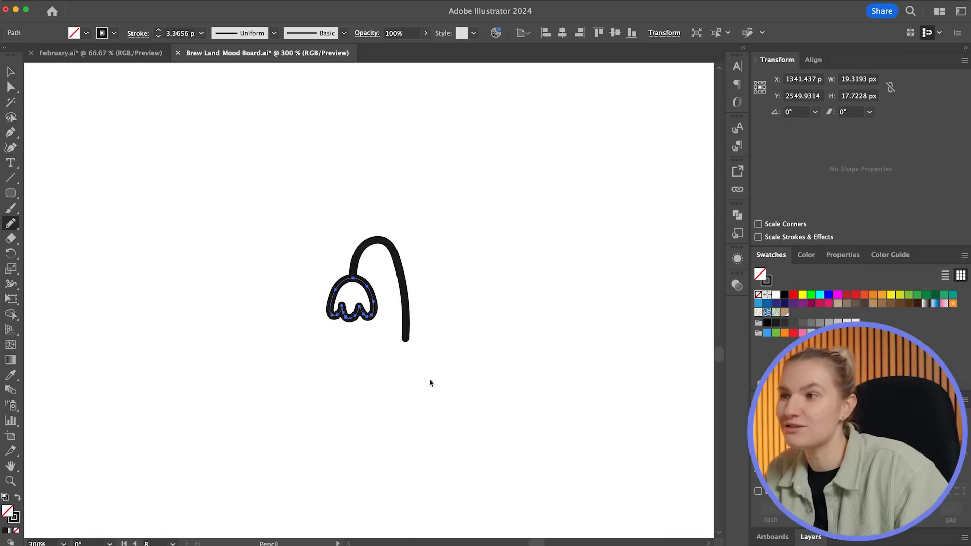
# Select the flower's stem and redraw its straight part longer, making the stem about 58 px tall
pyautogui.moveTo(407, 281)
pyautogui.mouseDown()
pyautogui.moveTo(395, 259)
pyautogui.moveTo(409, 333)
pyautogui.moveTo(402, 253)
pyautogui.moveTo(388, 231)
pyautogui.mouseUp()
pyautogui.keyDown('super'); pyautogui.click(354, 277); pyautogui.keyUp('super')
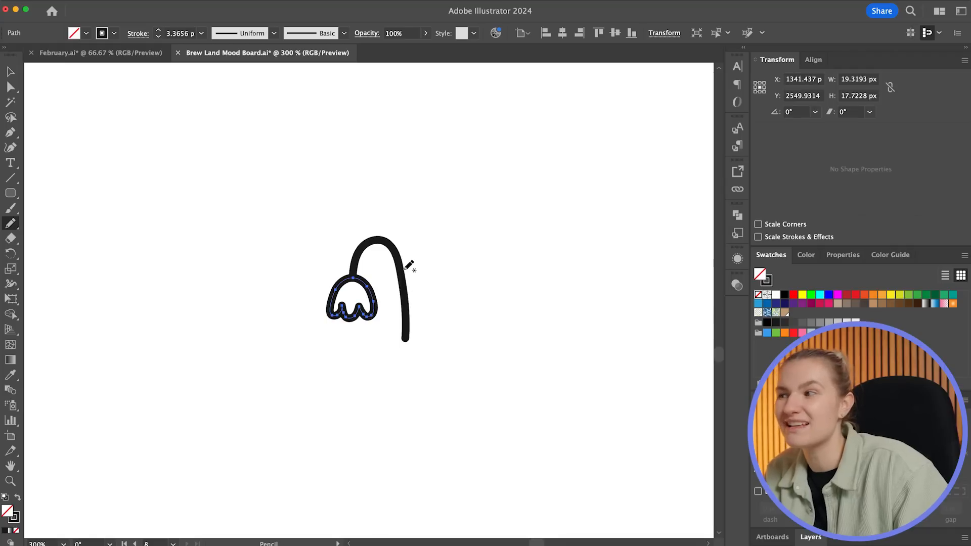
pyautogui.moveTo(407, 266)
pyautogui.mouseDown()
pyautogui.moveTo(405, 333)
pyautogui.moveTo(408, 310)
pyautogui.mouseUp()
pyautogui.moveTo(407, 371); pyautogui.dragTo(405, 375)
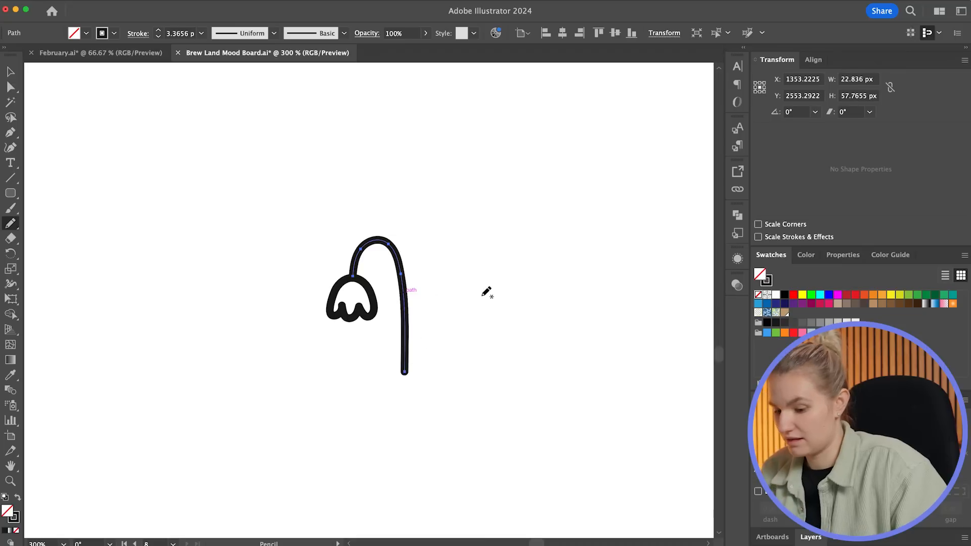
# Draw a four-pointed star about 29 × 37 px above and beside the flower with the Pencil tool
pyautogui.scroll(4, 473, 241)
pyautogui.hscroll(2, 436, 308)
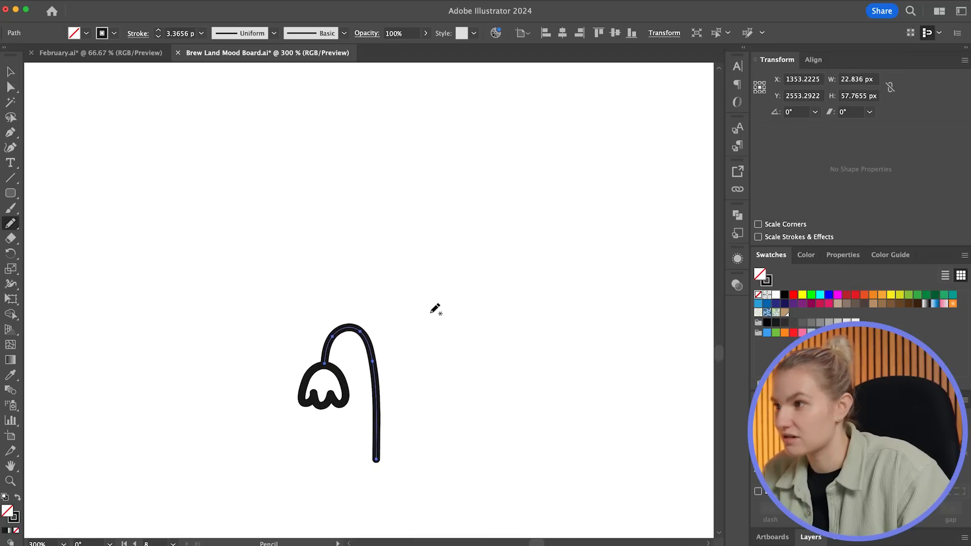
pyautogui.press('super+shift+a')
pyautogui.moveTo(410, 257); pyautogui.dragTo(374, 304)
pyautogui.moveTo(407, 345); pyautogui.dragTo(433, 311)
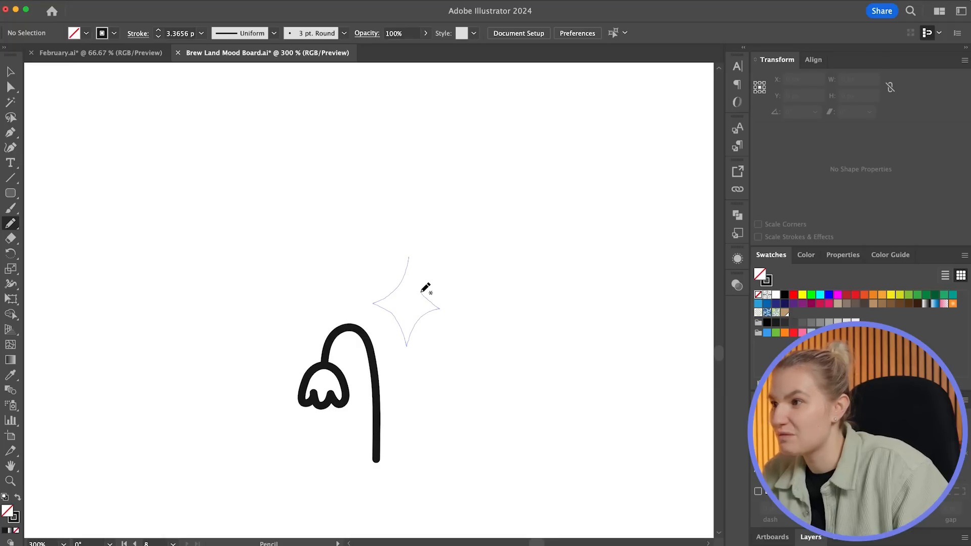
pyautogui.moveTo(414, 250); pyautogui.dragTo(409, 256)
pyautogui.press('super+shift+a')
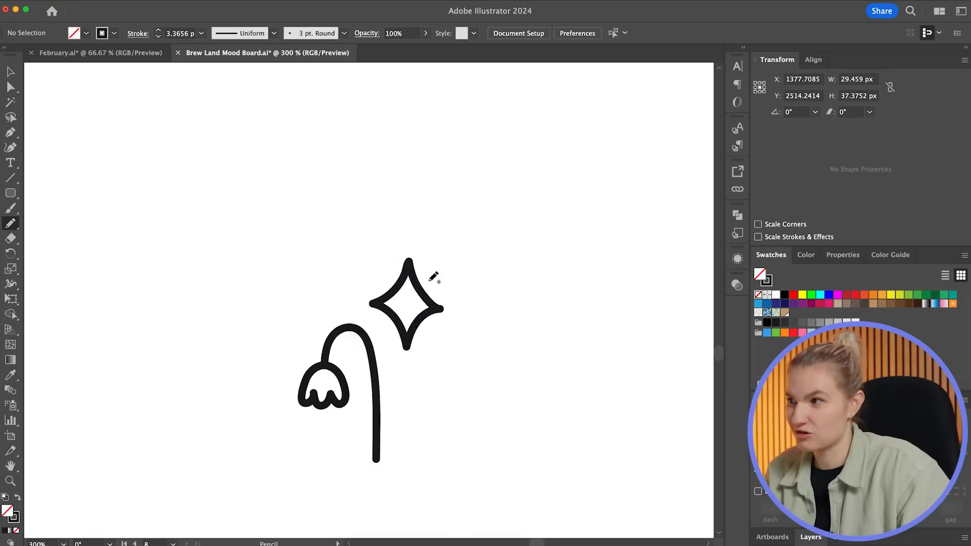
pyautogui.hscroll(-3, 341, 278)
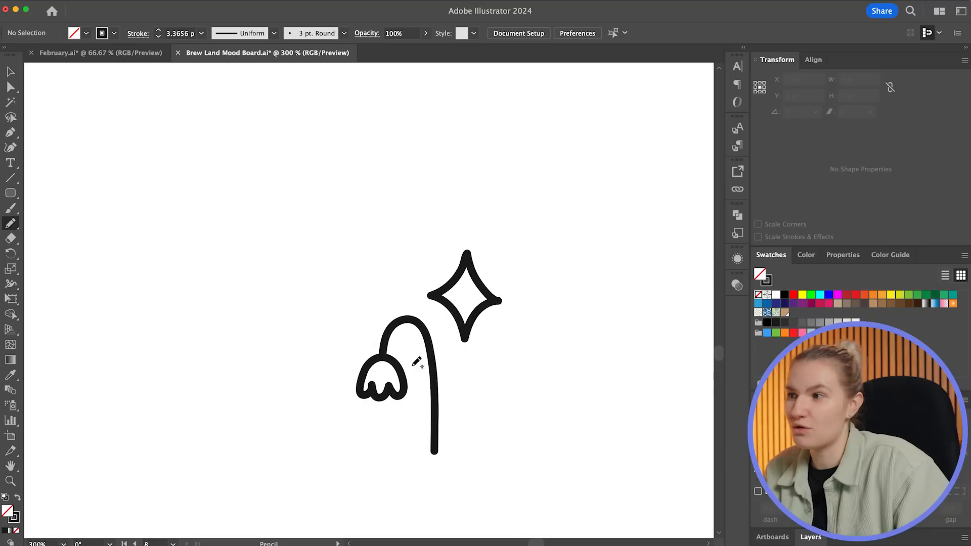
pyautogui.moveTo(344, 270); pyautogui.dragTo(272, 339)
pyautogui.press('super+z')
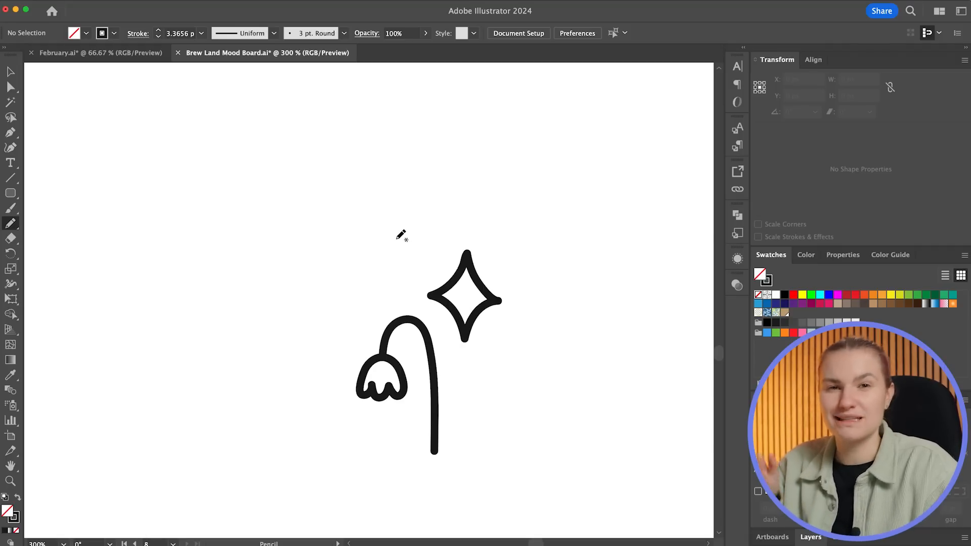
pyautogui.moveTo(401, 223)
pyautogui.mouseDown()
pyautogui.moveTo(348, 232)
pyautogui.moveTo(404, 219)
pyautogui.mouseUp()
pyautogui.press('super+z')
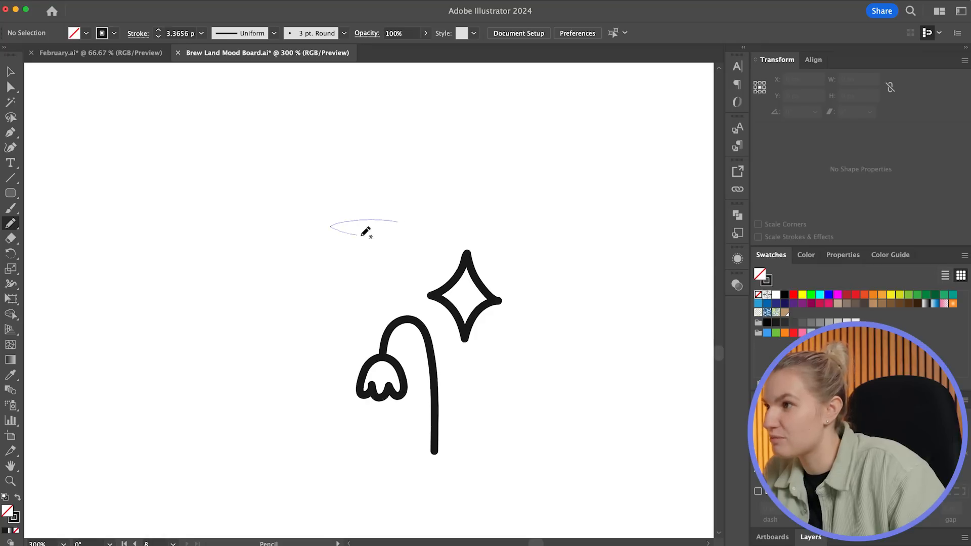
# Draw a flat closed ellipse with pointed ends, about 34 × 7 px, above the flower with the Pencil tool
pyautogui.moveTo(407, 221); pyautogui.dragTo(404, 224)
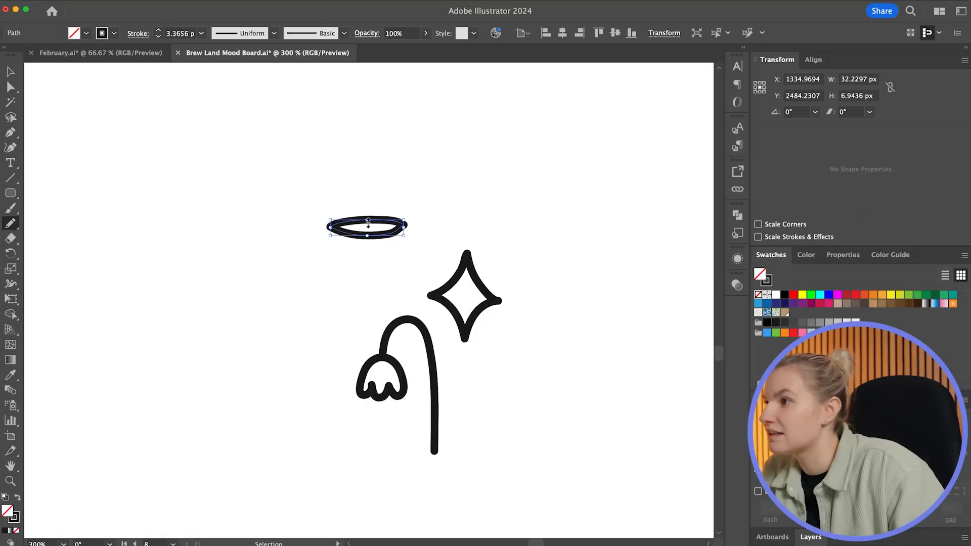
pyautogui.press('super+shift+a')
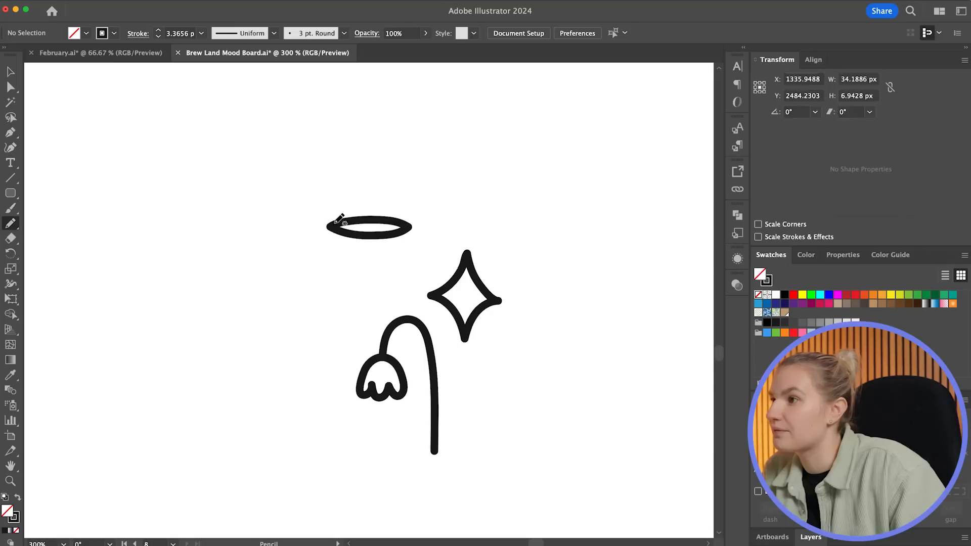
# Draw a U-shaped cup bowl about 36 × 25 px beneath the flat ellipse and add a small curved handle to its side
pyautogui.moveTo(328, 230); pyautogui.dragTo(332, 257)
pyautogui.moveTo(415, 256); pyautogui.dragTo(414, 227)
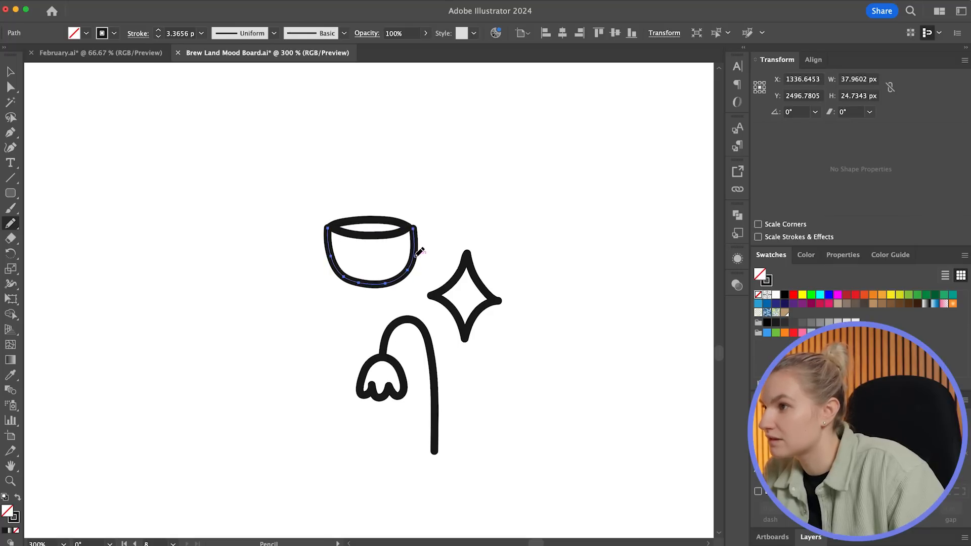
pyautogui.press('super+shift+a')
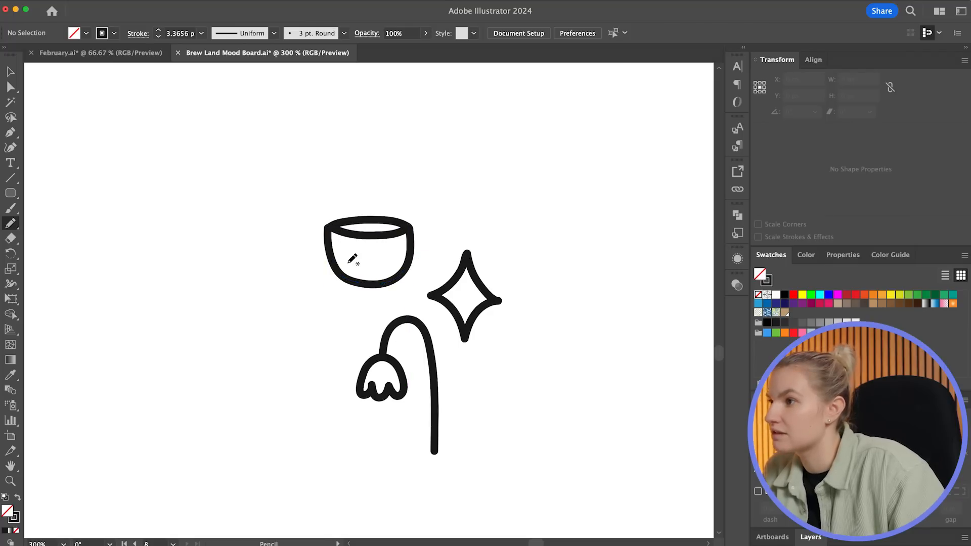
pyautogui.keyDown('super'); pyautogui.click(329, 260); pyautogui.keyUp('super')
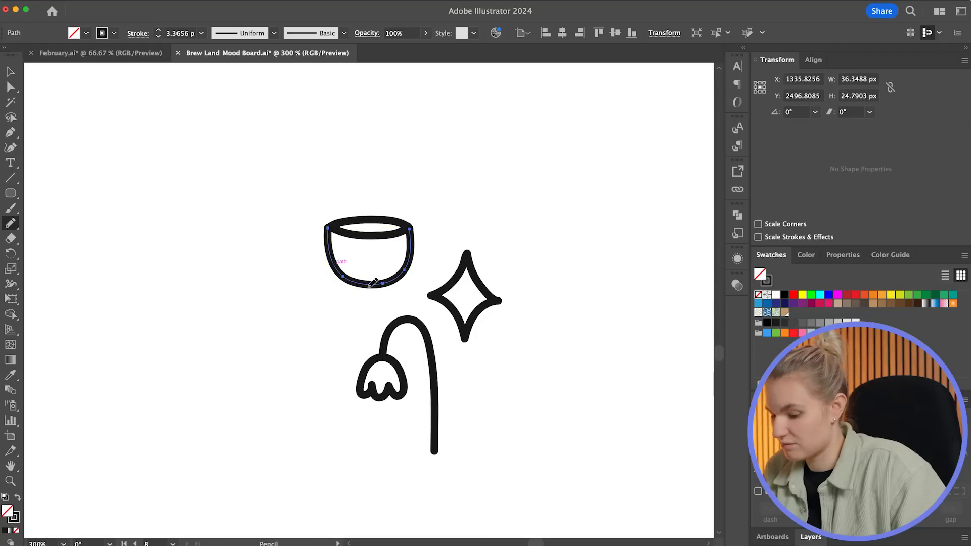
pyautogui.moveTo(390, 284)
pyautogui.mouseDown()
pyautogui.moveTo(413, 256)
pyautogui.moveTo(382, 217)
pyautogui.moveTo(334, 225)
pyautogui.moveTo(324, 261)
pyautogui.mouseUp()
pyautogui.press('super+shift+a')
# Draw separate steam strokes about 14 px tall fanning out above the cup with the Pencil tool
pyautogui.press('super+shift+a')
pyautogui.press('super+shift+a')
pyautogui.moveTo(324, 191); pyautogui.dragTo(348, 170)
pyautogui.moveTo(380, 207); pyautogui.dragTo(379, 172)
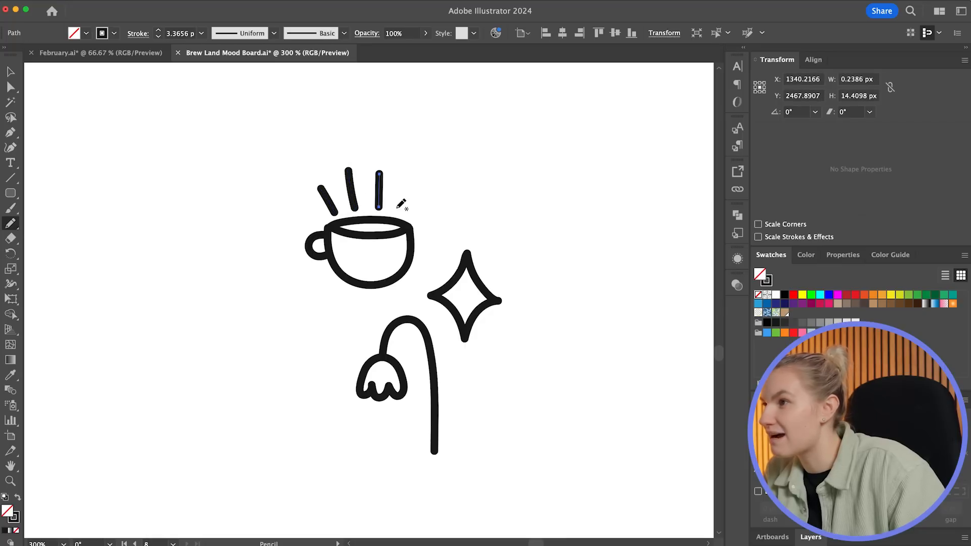
pyautogui.moveTo(400, 211); pyautogui.dragTo(421, 176)
pyautogui.press('super+shift+a')
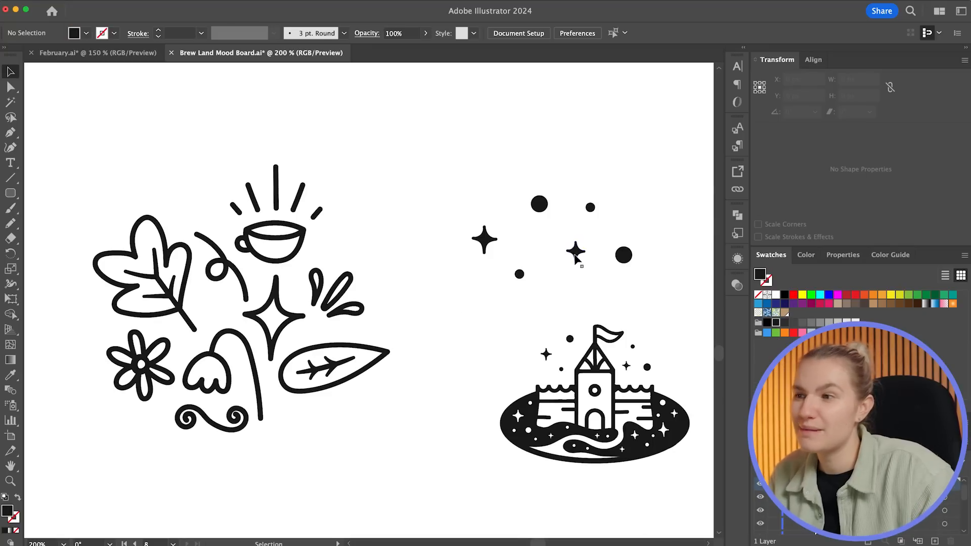
# Move two solid stars and three dots into the gaps between the cup, leaves and flower illustrations
pyautogui.moveTo(575, 254); pyautogui.dragTo(217, 310)
pyautogui.moveTo(591, 212); pyautogui.dragTo(330, 253)
pyautogui.moveTo(510, 288); pyautogui.dragTo(303, 344)
pyautogui.moveTo(486, 245); pyautogui.dragTo(193, 217)
pyautogui.moveTo(541, 207); pyautogui.dragTo(297, 420)
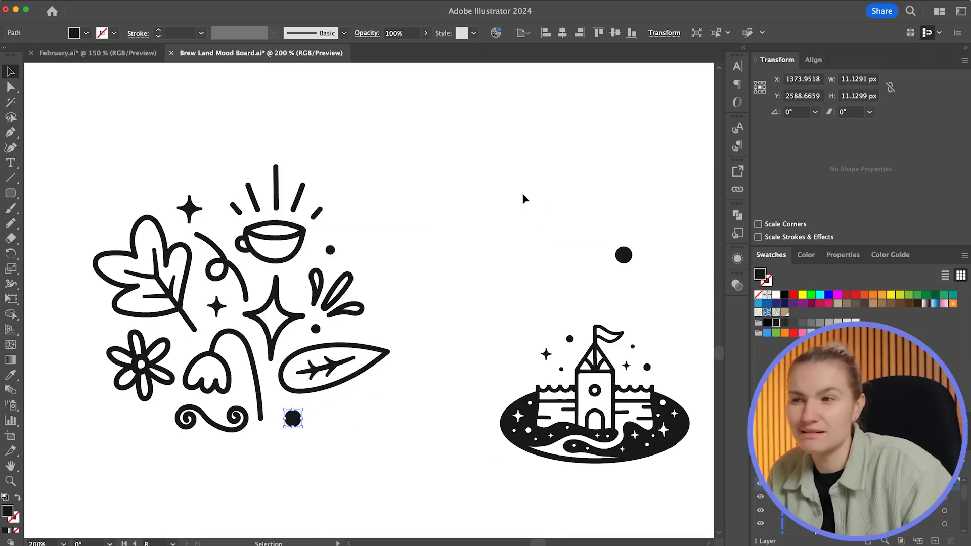
pyautogui.click(524, 197)
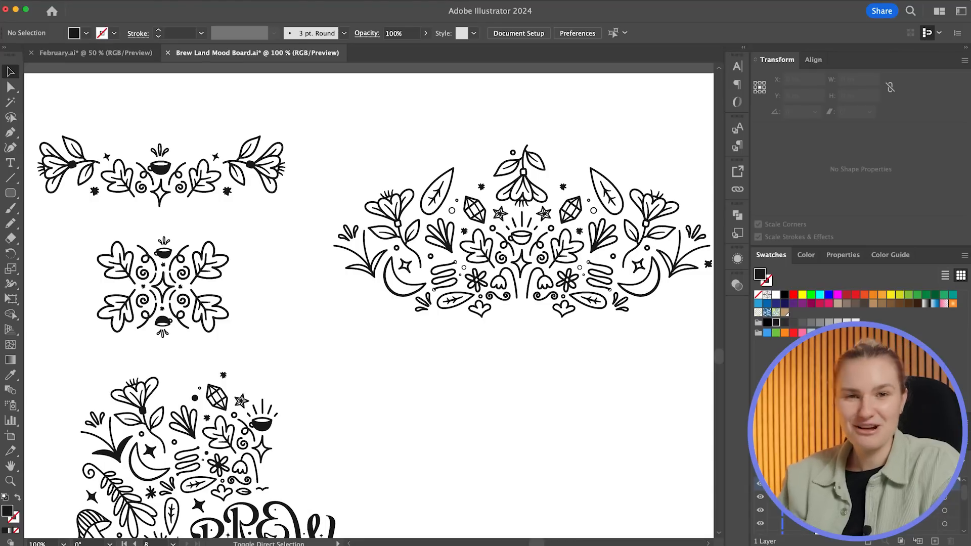
# Duplicate the half-pattern illustration group across to the other side of the BREW LAND wordmark
pyautogui.scroll(-2, 592, 375)
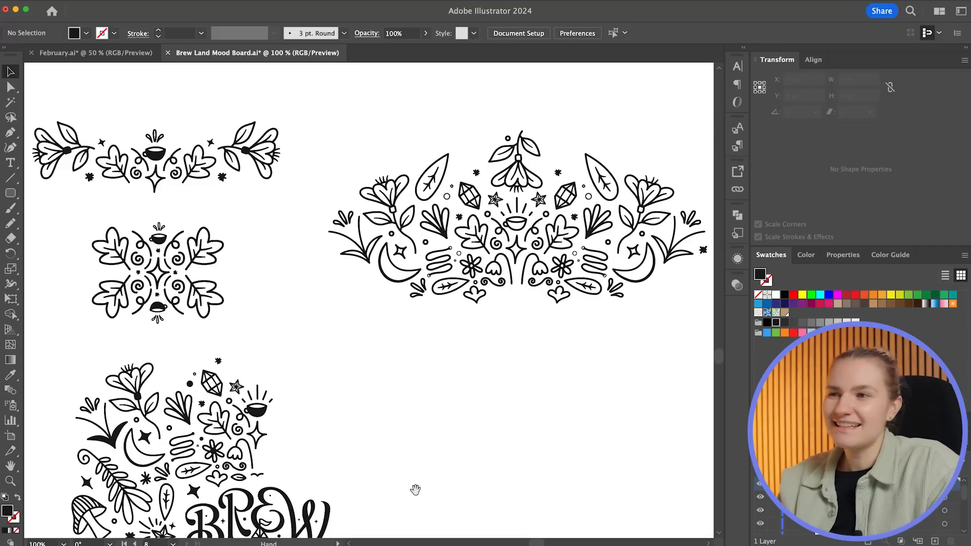
pyautogui.moveTo(414, 490); pyautogui.dragTo(441, 375)
pyautogui.moveTo(488, 459); pyautogui.dragTo(579, 369)
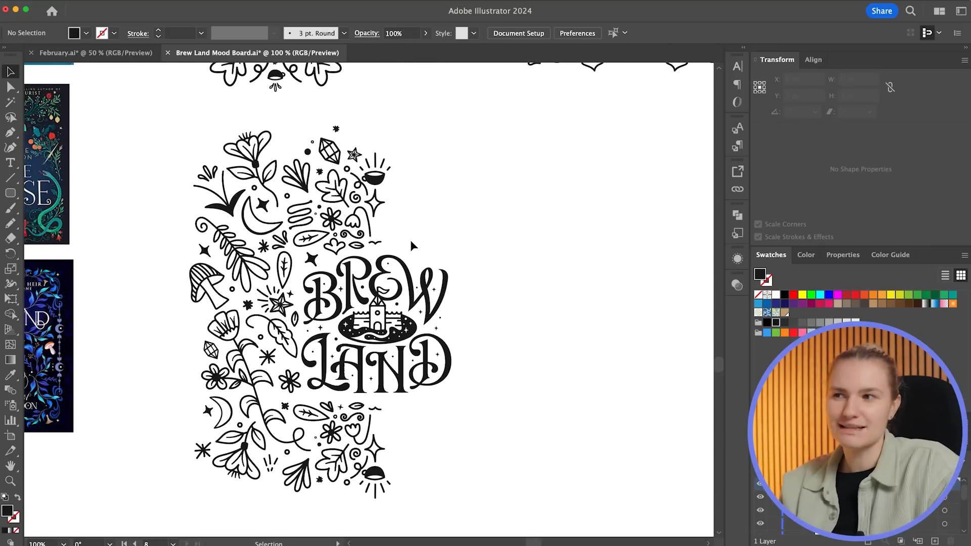
pyautogui.click(338, 236)
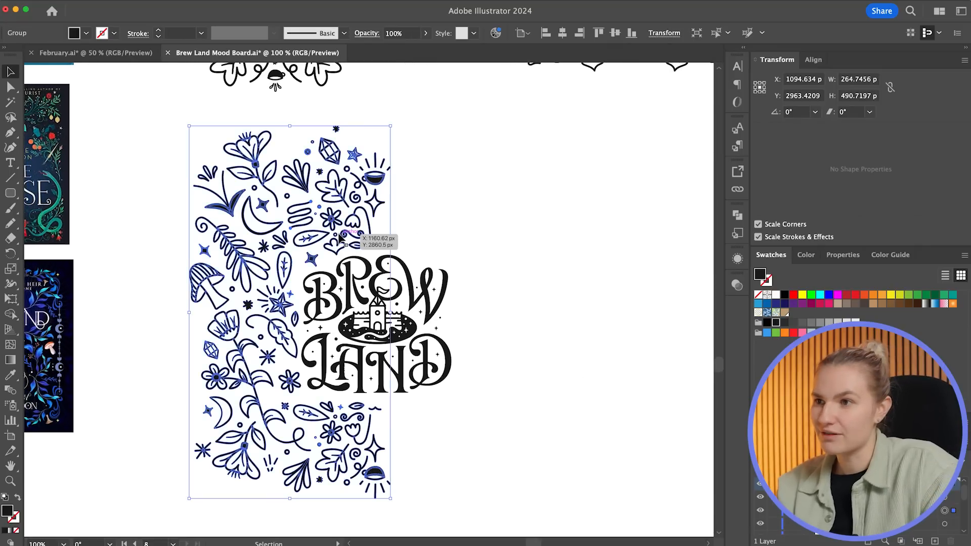
pyautogui.moveTo(299, 242); pyautogui.dragTo(470, 241)
# Reflect the copied pattern group into a mirror image and nudge it toward the original half
pyautogui.rightClick(470, 240)
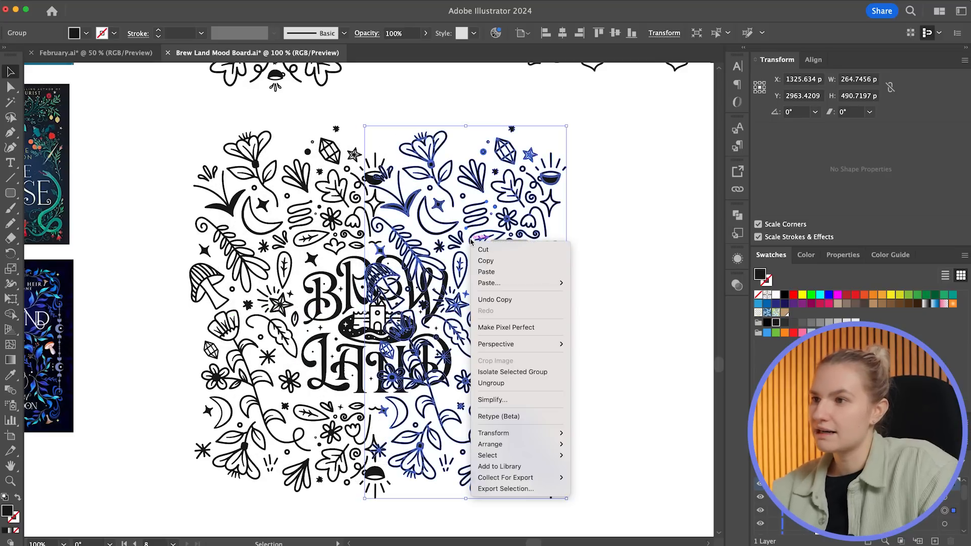
pyautogui.moveTo(506, 433)
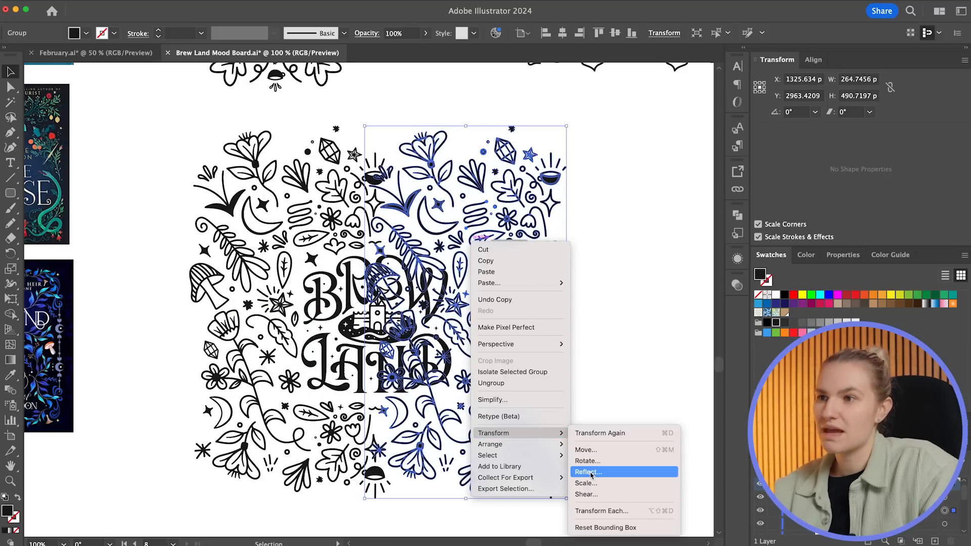
pyautogui.click(591, 475)
pyautogui.click(708, 418)
pyautogui.hotkey('shift', 'Left')
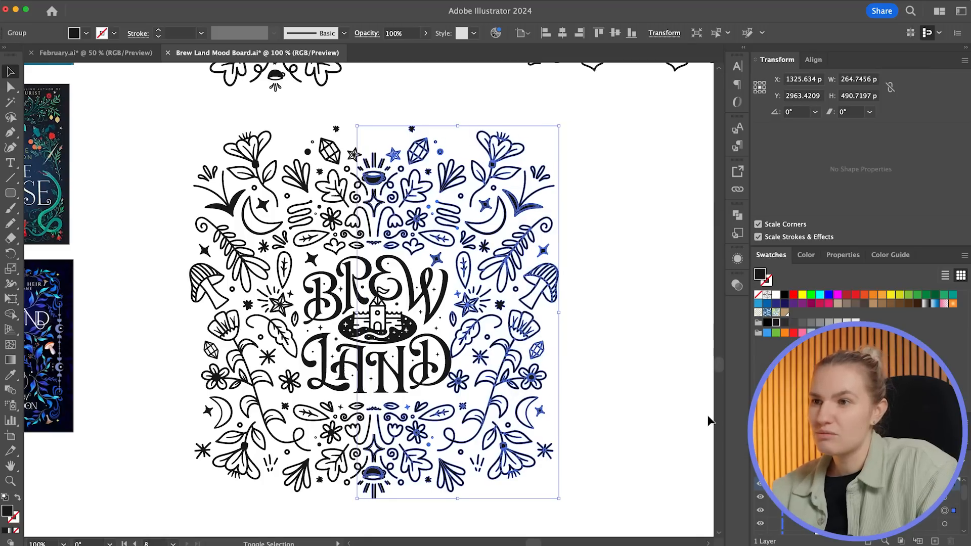
# Inside the mirrored group, delete the duplicate cup and star elements at the pattern's upper and lower centre, and leave isolation mode
pyautogui.doubleClick(379, 186)
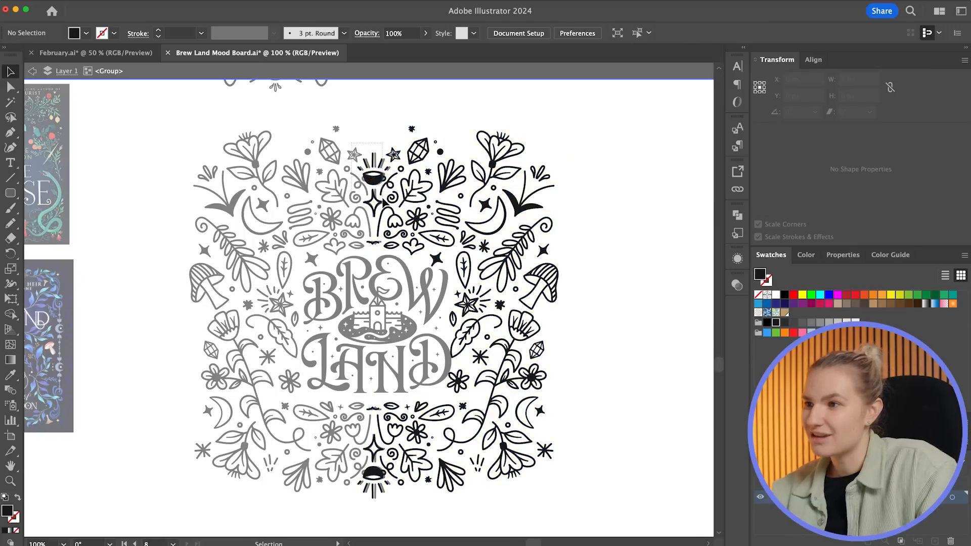
pyautogui.click(377, 177)
pyautogui.press('Delete')
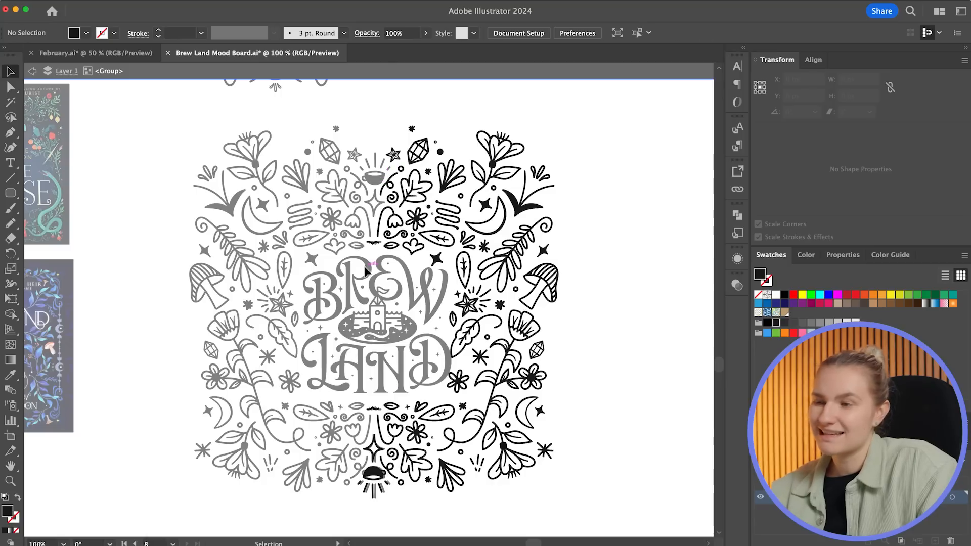
pyautogui.click(374, 476)
pyautogui.press('Delete')
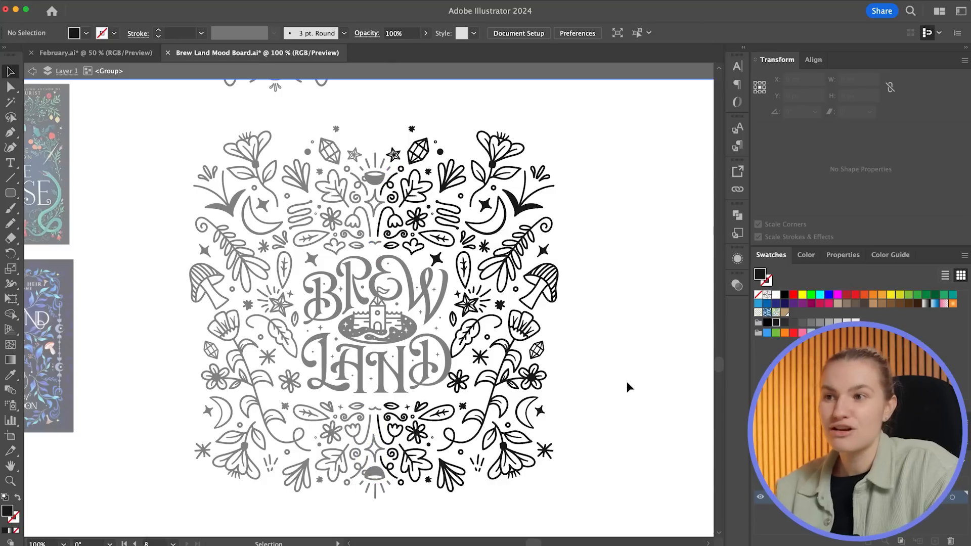
pyautogui.doubleClick(631, 371)
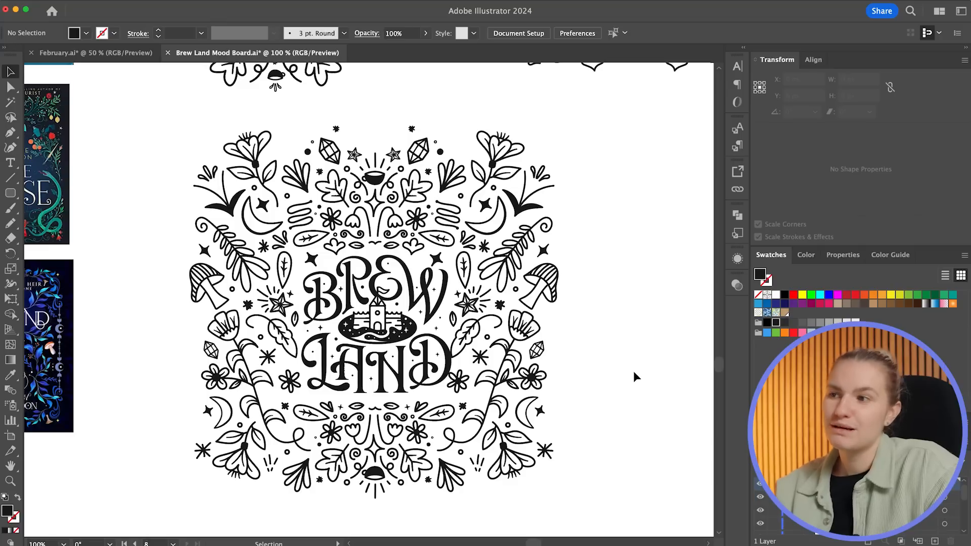
pyautogui.moveTo(583, 303); pyautogui.dragTo(591, 293)
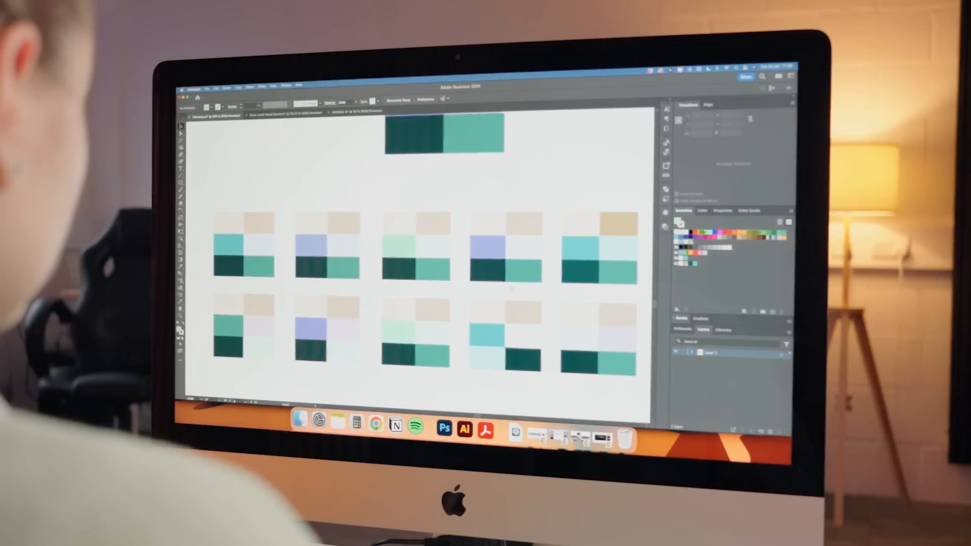
pyautogui.click(387, 235)
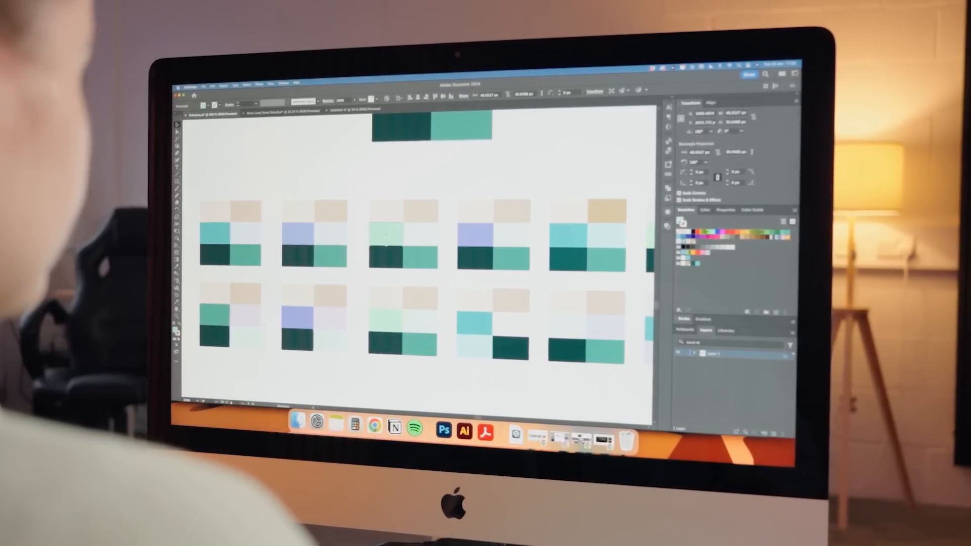
pyautogui.doubleClick(178, 330)
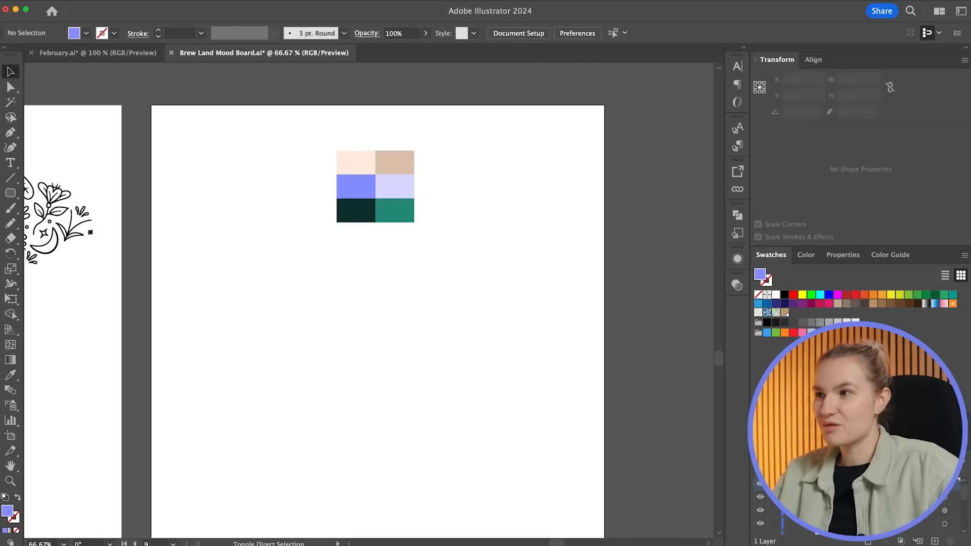
# Duplicate the six-colour palette block into a spaced row of four copies below the original
pyautogui.moveTo(440, 147); pyautogui.dragTo(322, 240)
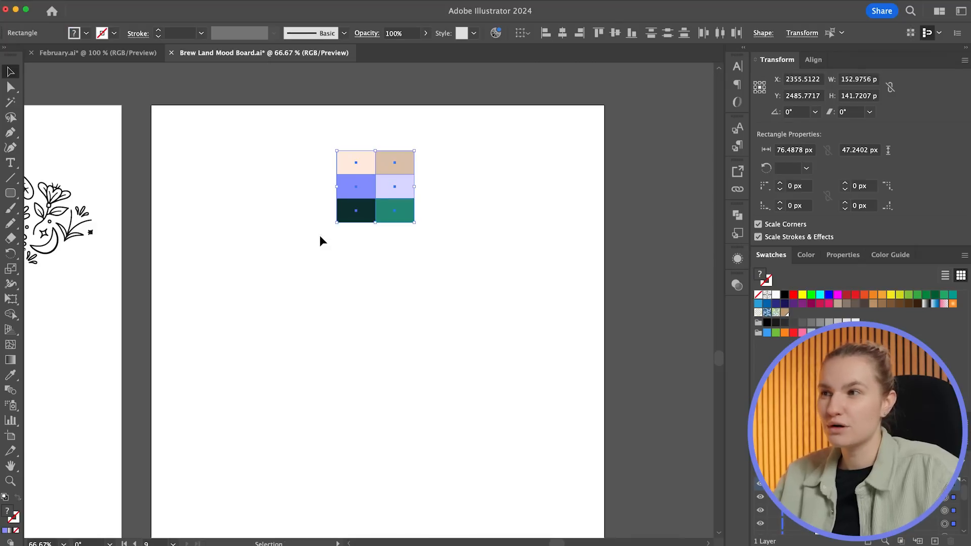
pyautogui.moveTo(403, 187); pyautogui.dragTo(349, 277)
pyautogui.moveTo(431, 256); pyautogui.dragTo(187, 340)
pyautogui.moveTo(262, 333); pyautogui.dragTo(432, 332)
pyautogui.click(431, 375)
# Recolour the periwinkle rectangle in the first palette copy to a deep teal blue
pyautogui.click(210, 296)
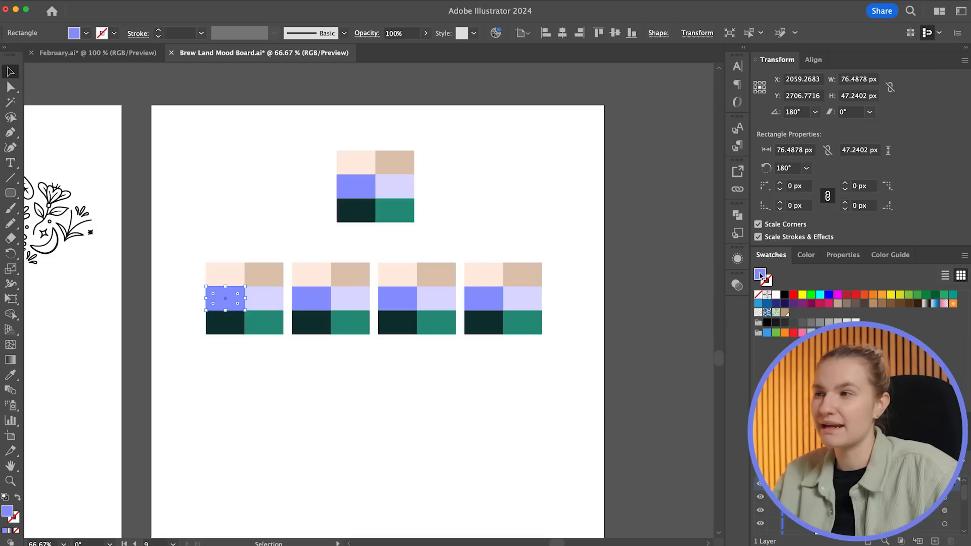
pyautogui.doubleClick(761, 275)
pyautogui.write('04909B')
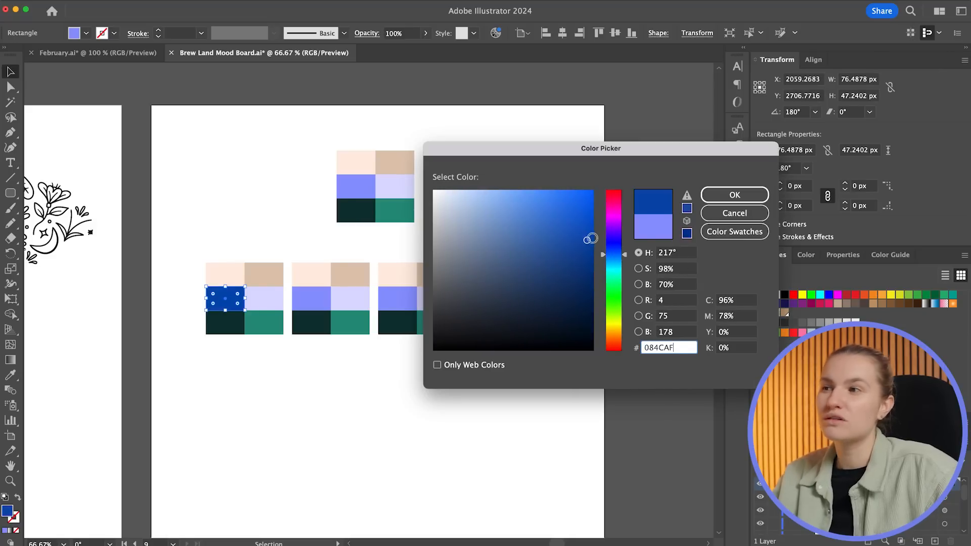
pyautogui.moveTo(622, 271); pyautogui.dragTo(623, 262)
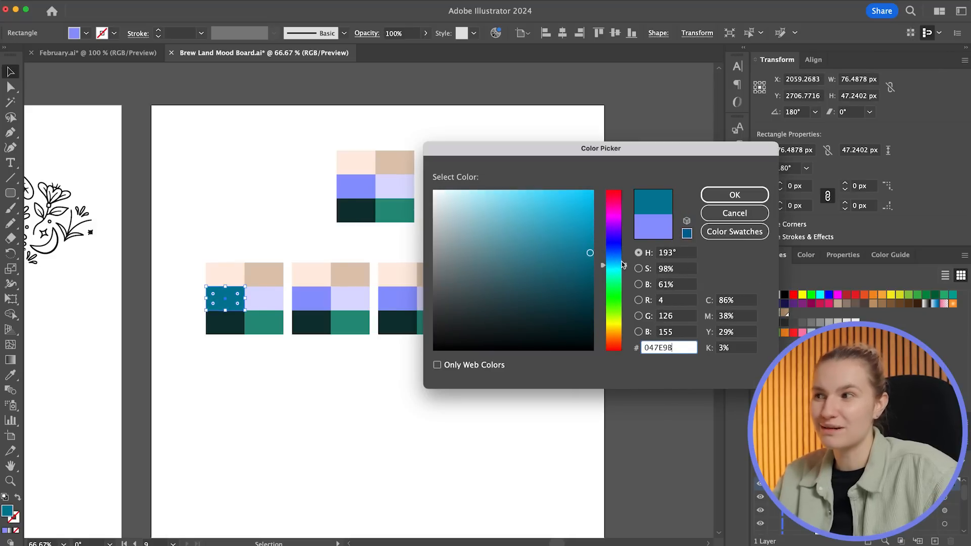
pyautogui.click(734, 195)
pyautogui.click(366, 364)
# Recolour the lavender rectangle in the first palette copy to a pale blue, about #DEEEFF
pyautogui.click(264, 299)
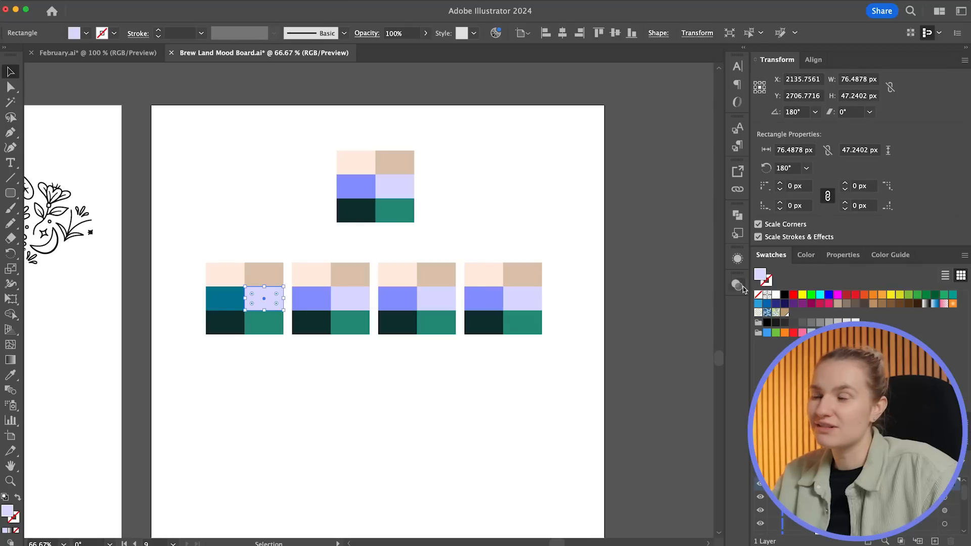
pyautogui.doubleClick(760, 276)
pyautogui.click(622, 258)
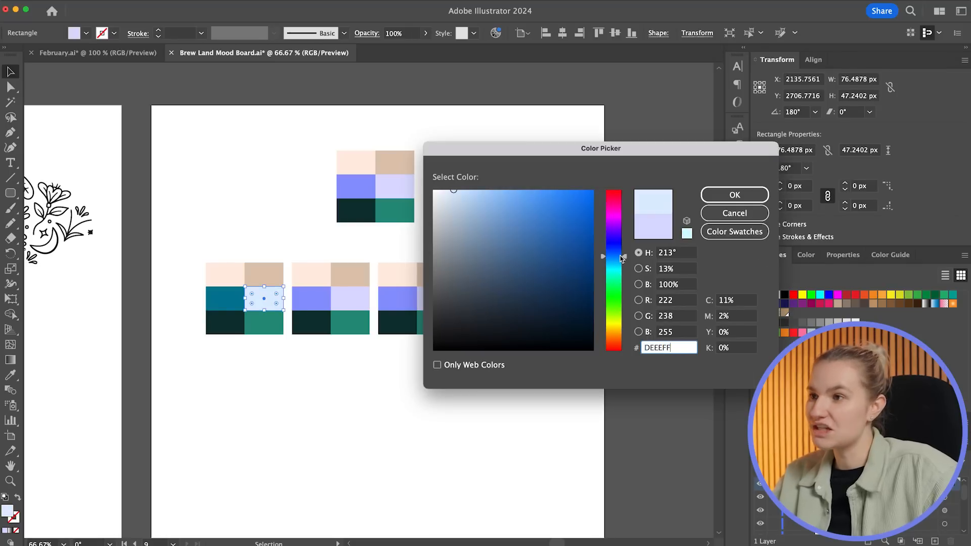
pyautogui.click(734, 194)
pyautogui.click(355, 366)
# Shift the hue of the second palette copy's periwinkle rectangle to violet
pyautogui.click(314, 303)
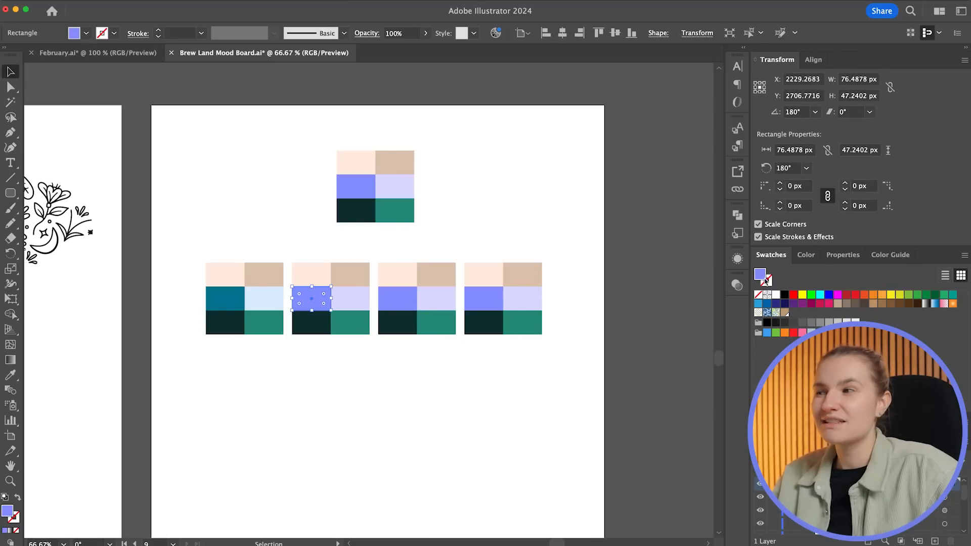
pyautogui.doubleClick(760, 276)
pyautogui.click(621, 241)
pyautogui.click(735, 194)
pyautogui.click(451, 384)
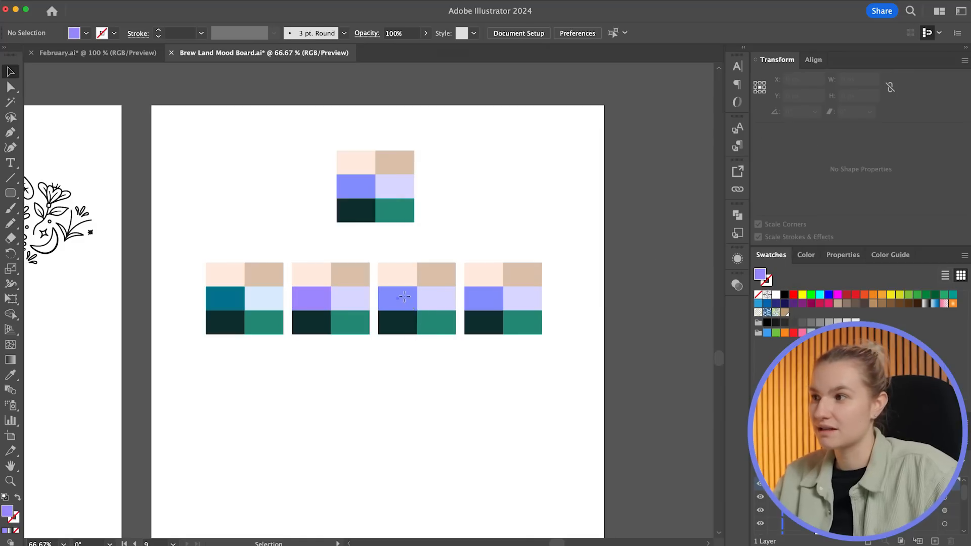
# Adjust the periwinkle rectangle's fill in the third palette copy to a slightly lighter shade
pyautogui.click(398, 298)
pyautogui.doubleClick(760, 277)
pyautogui.moveTo(520, 195); pyautogui.dragTo(514, 192)
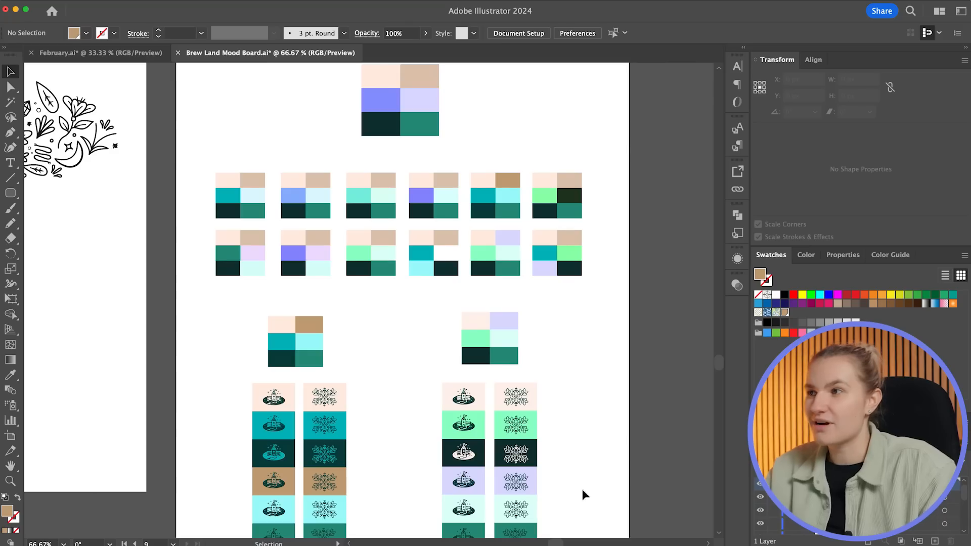
# Examine the castle logo and pattern against each background colour of the two shortlisted palettes to compare contrast
pyautogui.moveTo(583, 494); pyautogui.dragTo(575, 431)
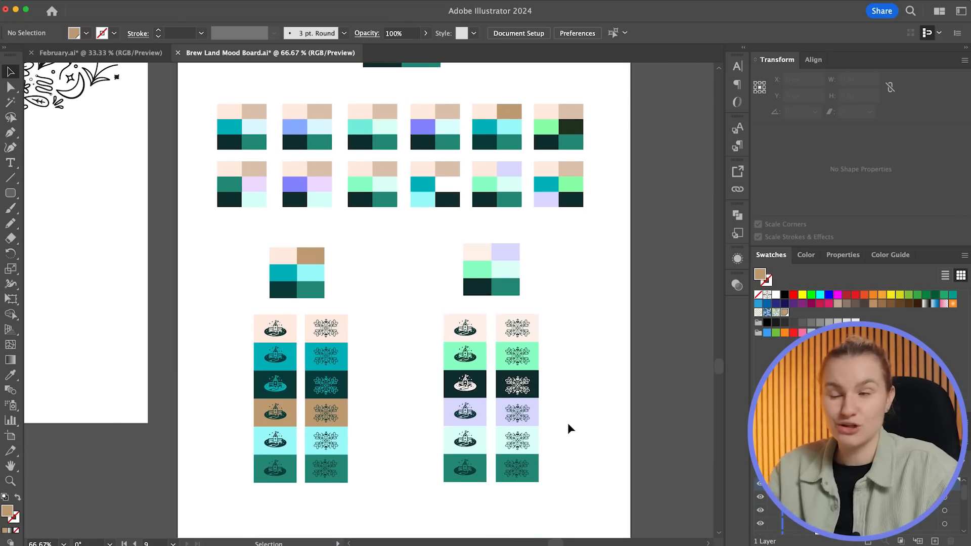
pyautogui.press('super+equal')
pyautogui.moveTo(557, 442); pyautogui.dragTo(555, 361)
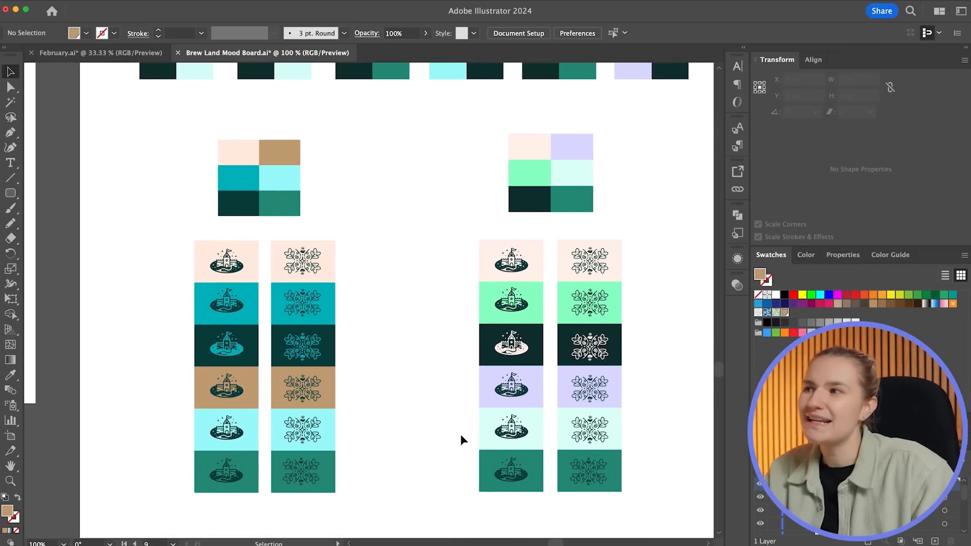
pyautogui.moveTo(453, 438); pyautogui.dragTo(407, 415)
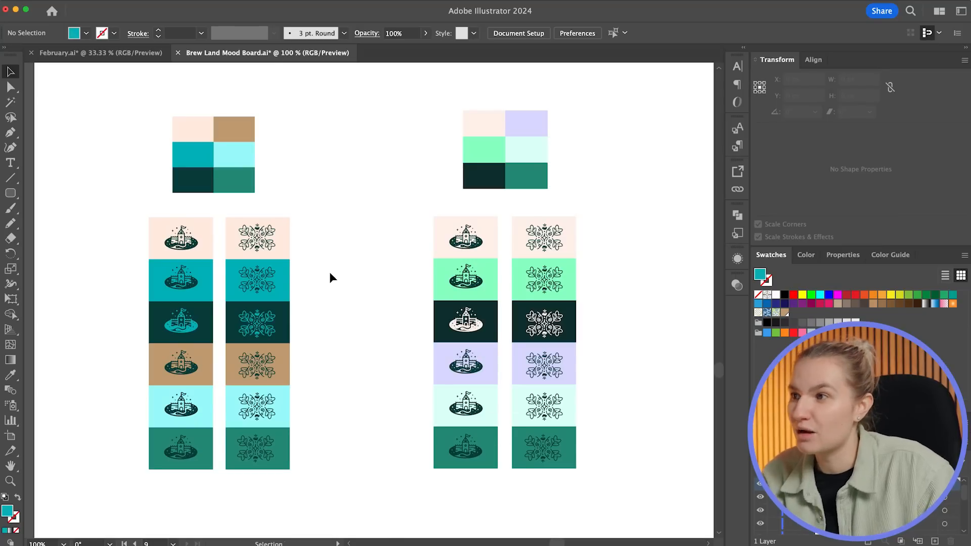
pyautogui.click(278, 284)
pyautogui.press('super+equal')
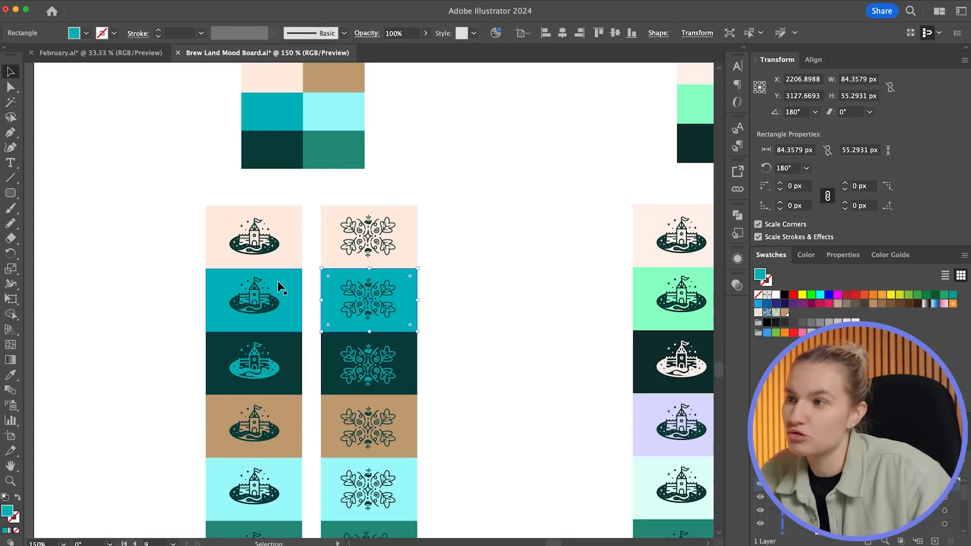
pyautogui.moveTo(466, 388); pyautogui.dragTo(465, 314)
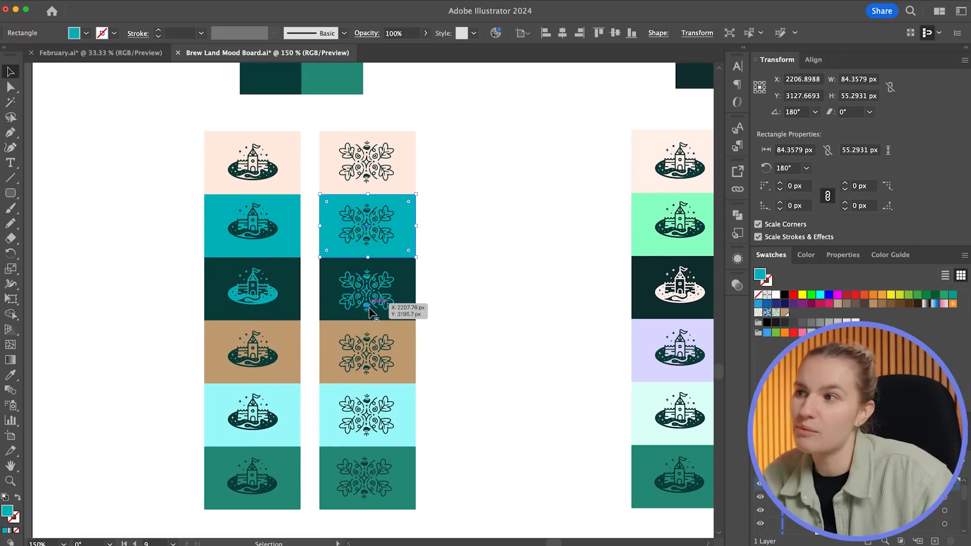
pyautogui.click(403, 338)
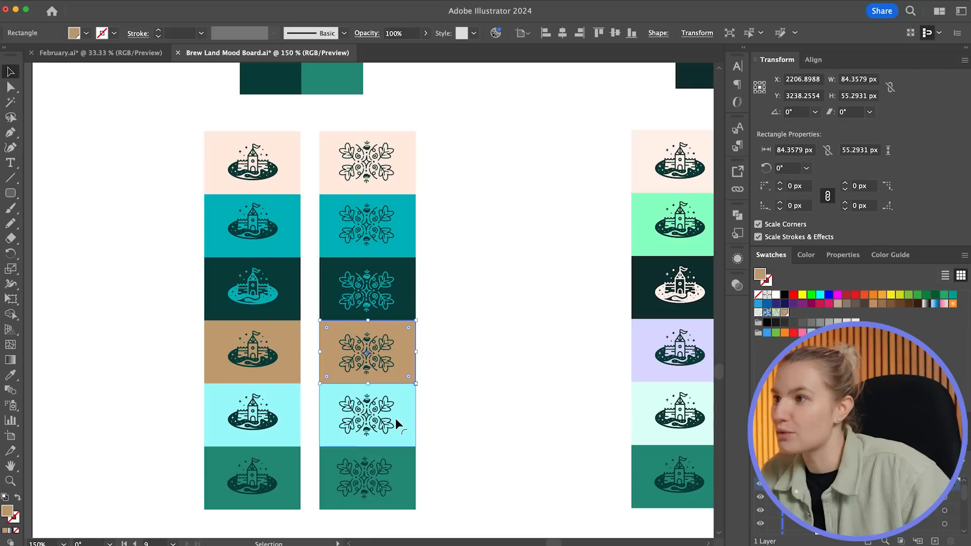
# Pull the teal, dark green and peach background rectangles out of the pattern column into the empty space beside it
pyautogui.moveTo(403, 219); pyautogui.dragTo(532, 235)
pyautogui.moveTo(410, 274); pyautogui.dragTo(536, 270)
pyautogui.moveTo(406, 174); pyautogui.dragTo(531, 176)
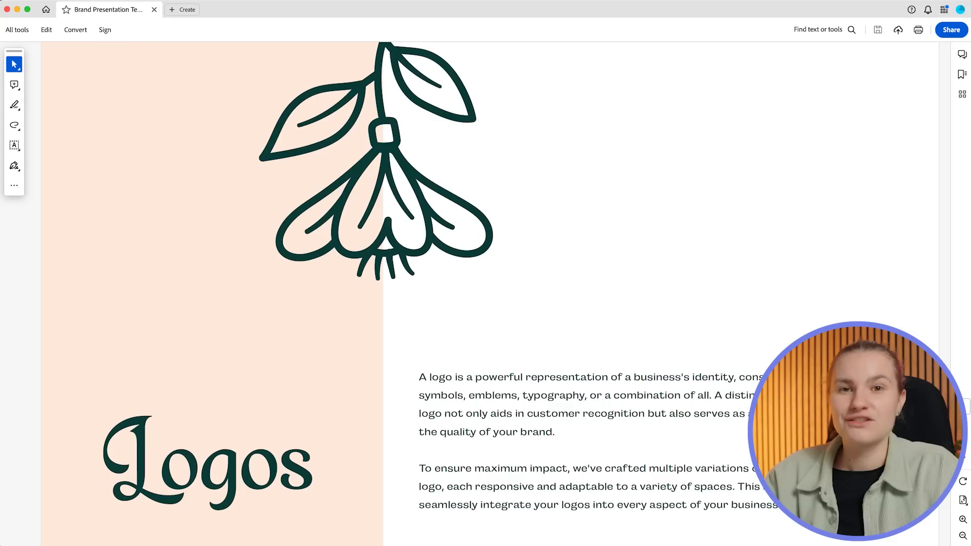
# Switch to the brand presentation PDF in Acrobat and review the logo section, including the Secondary Logo's note on neighbouring letters
pyautogui.scroll(-5, 636, 365)
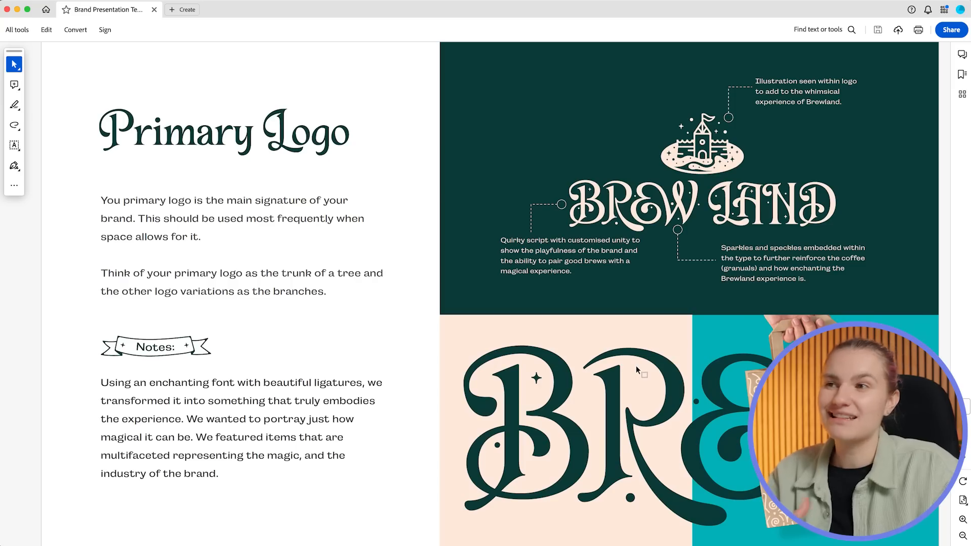
pyautogui.scroll(-5, 636, 366)
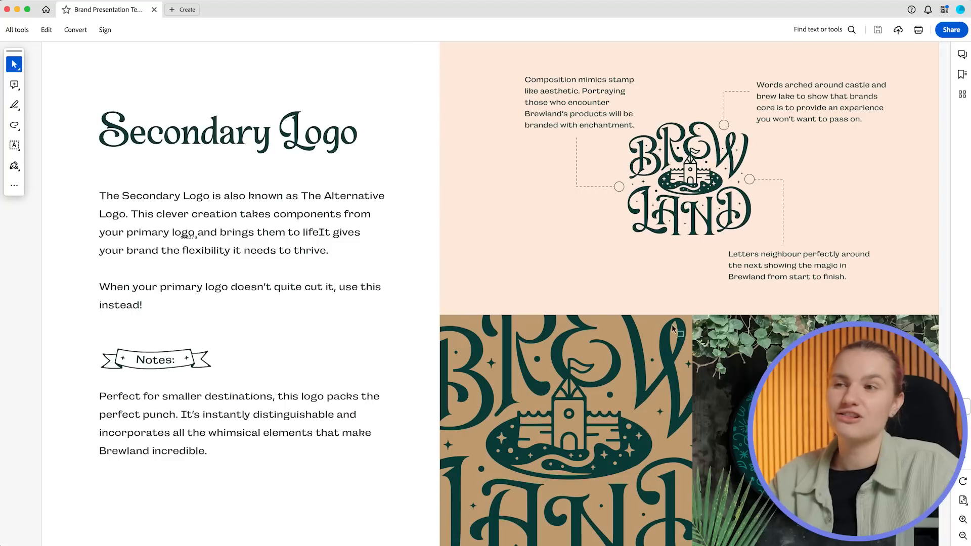
pyautogui.moveTo(731, 254); pyautogui.dragTo(854, 279)
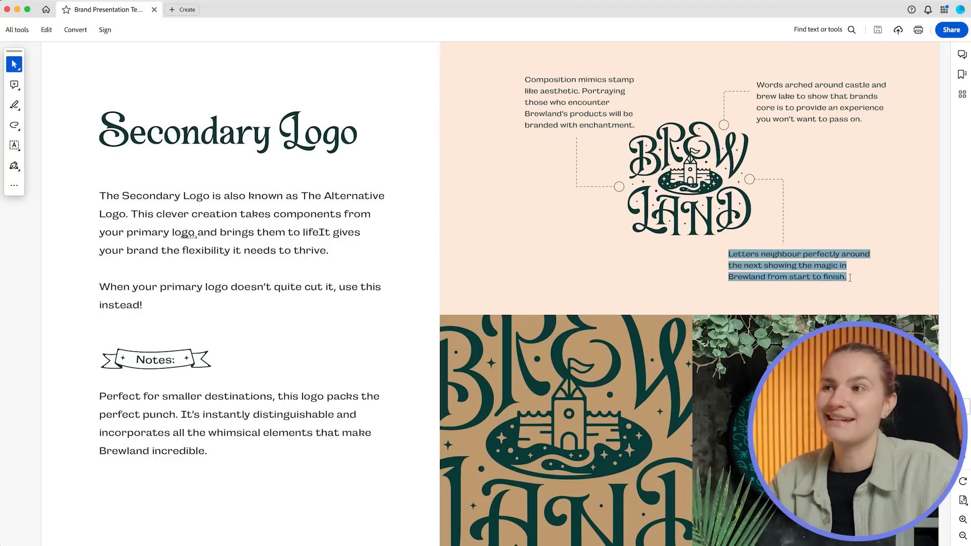
pyautogui.click(768, 295)
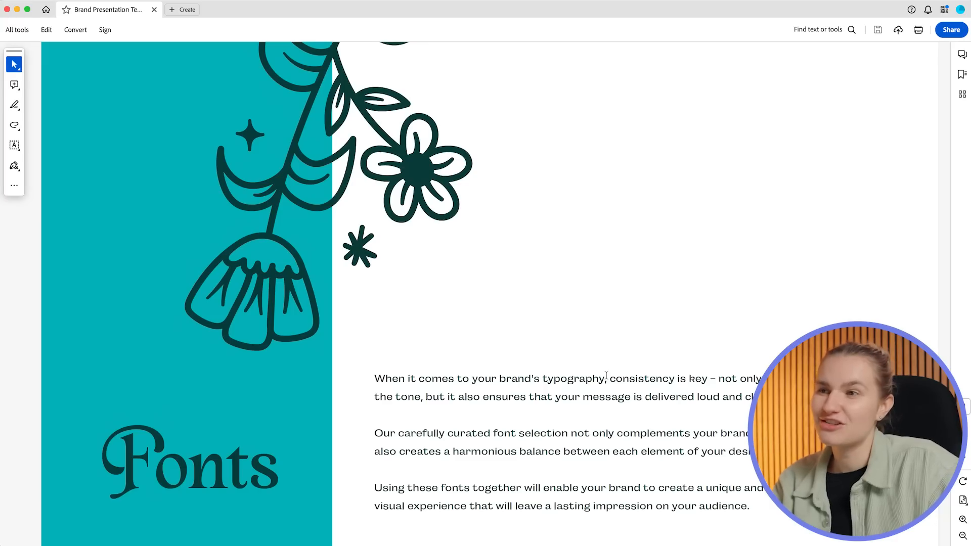
# Review the presentation from the Fonts section through the colour palette and Brand Assets to Brand In Action, including the alchemy shade's description
pyautogui.scroll(-10, 607, 376)
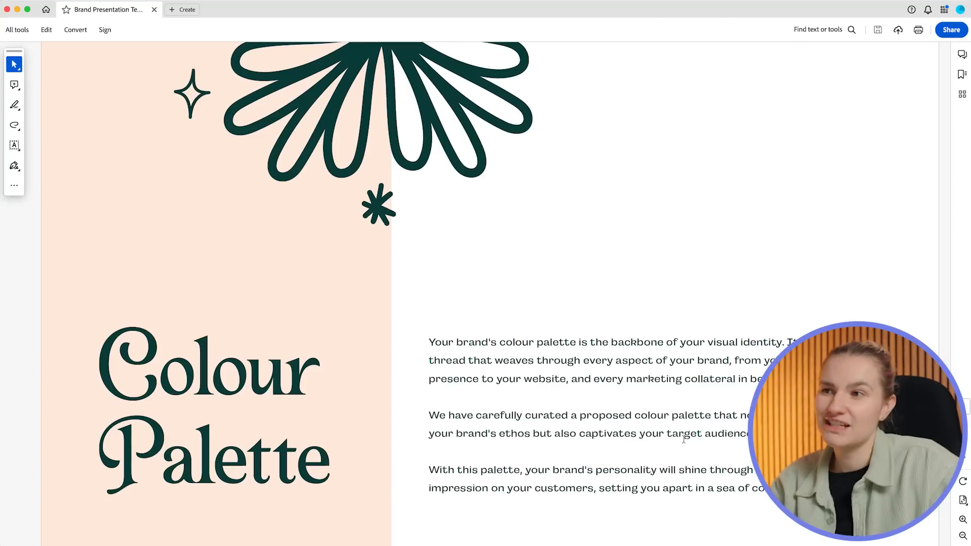
pyautogui.scroll(-5, 681, 439)
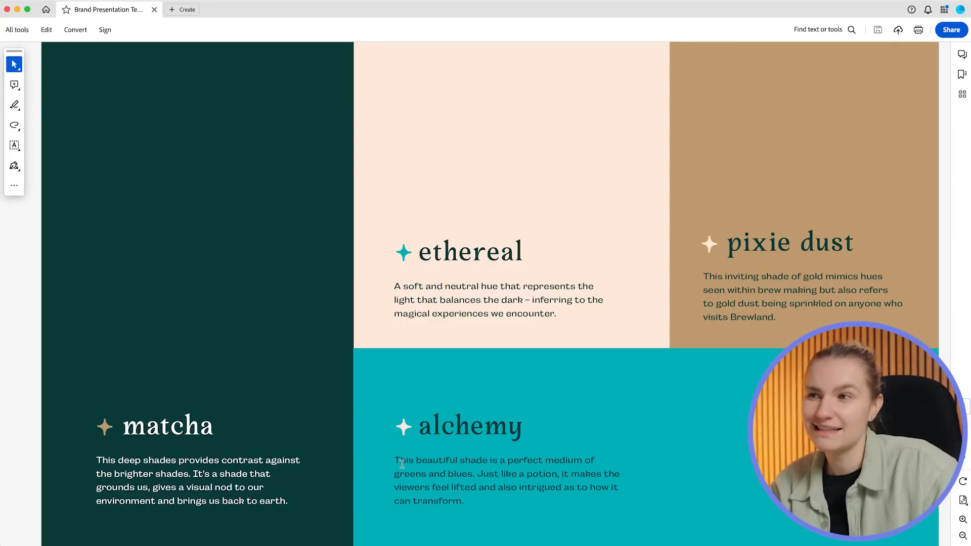
pyautogui.moveTo(402, 463); pyautogui.dragTo(458, 503)
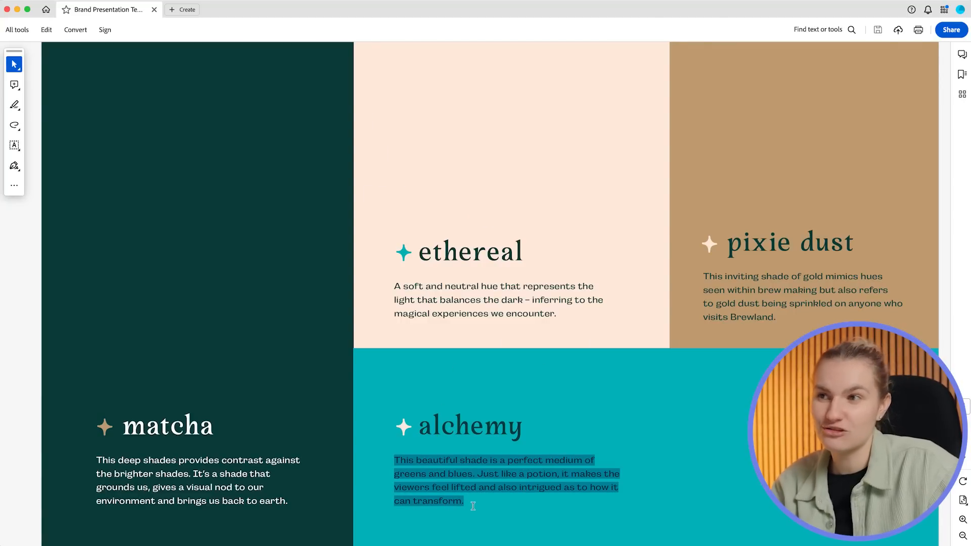
pyautogui.scroll(-10, 556, 476)
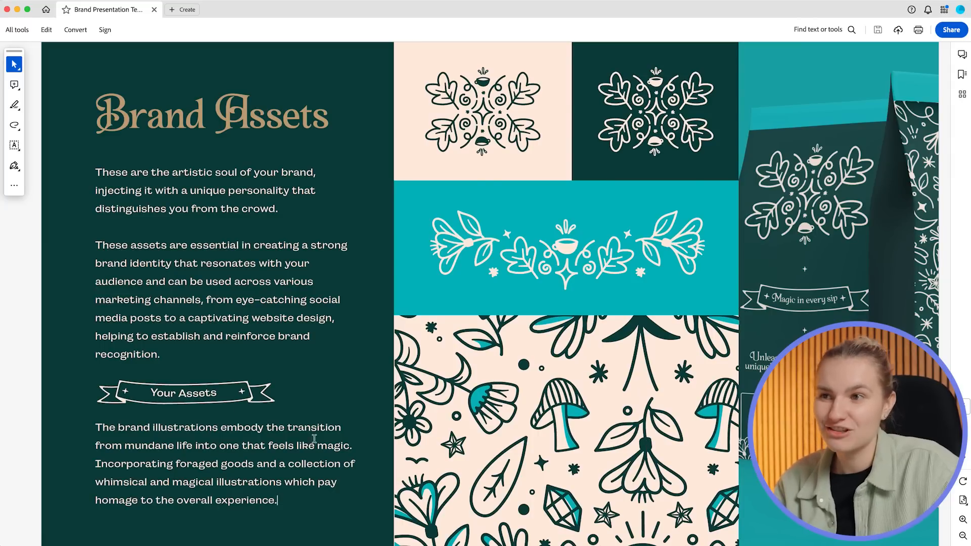
pyautogui.scroll(-10, 320, 506)
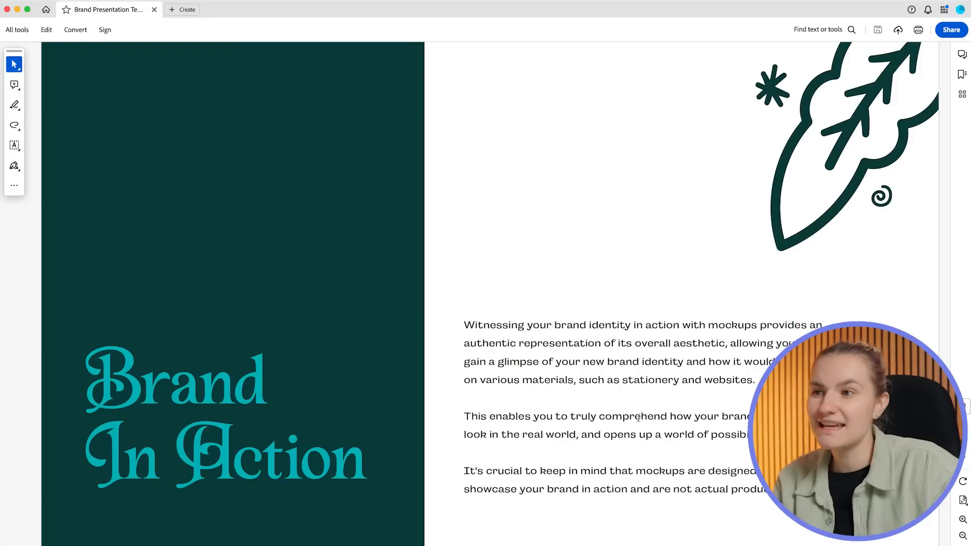